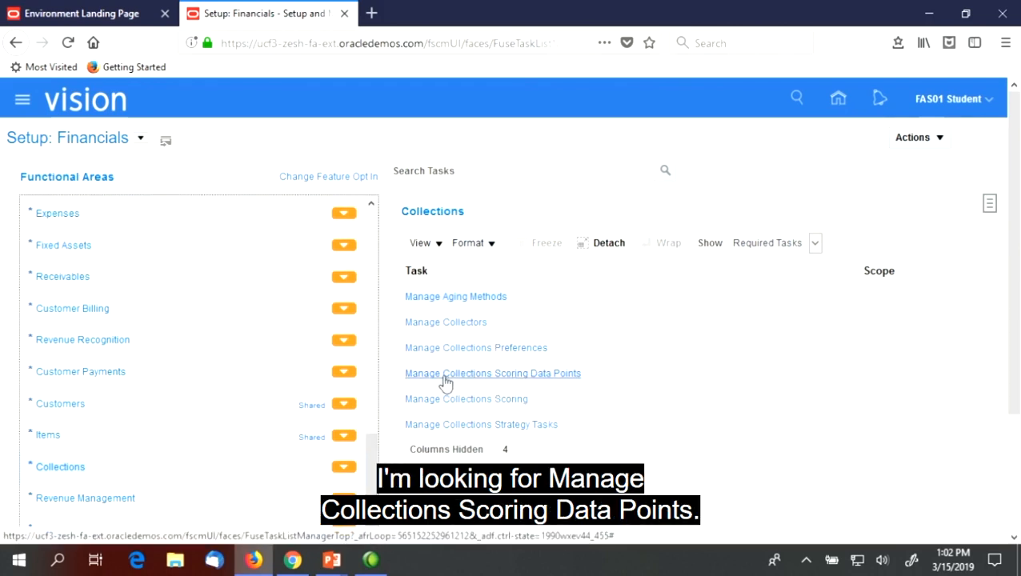
Inspect the Account Delinquency Rate 1-30 Days definition under Manage Collections Scoring Data Points, and return to the setup tasks without saving
{"action": "left_click", "coordinate": [512, 374]}
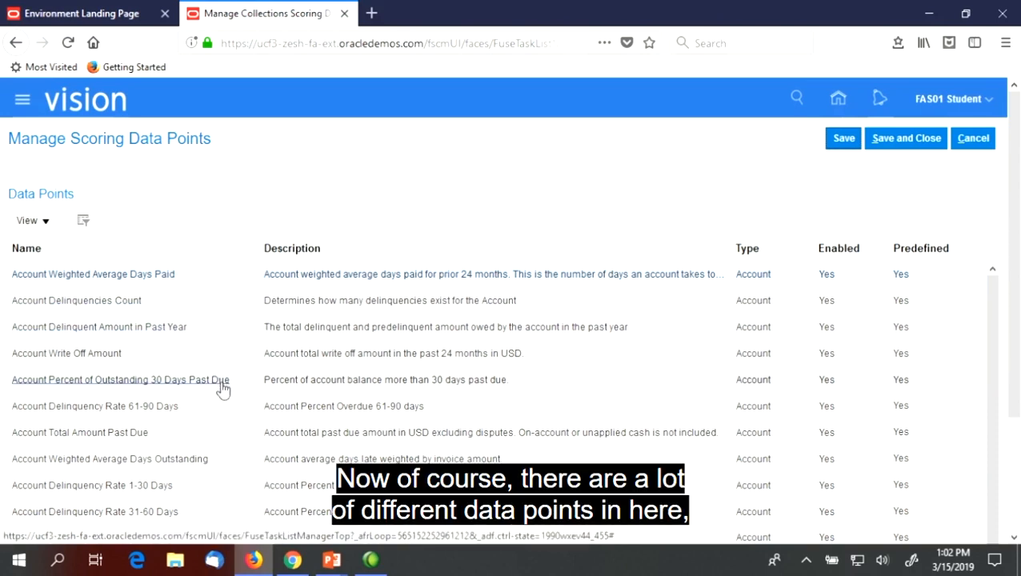
{"action": "scroll", "coordinate": [224, 388], "scroll_direction": "down", "scroll_amount": 1}
{"action": "scroll", "coordinate": [224, 392], "scroll_direction": "down", "scroll_amount": 3}
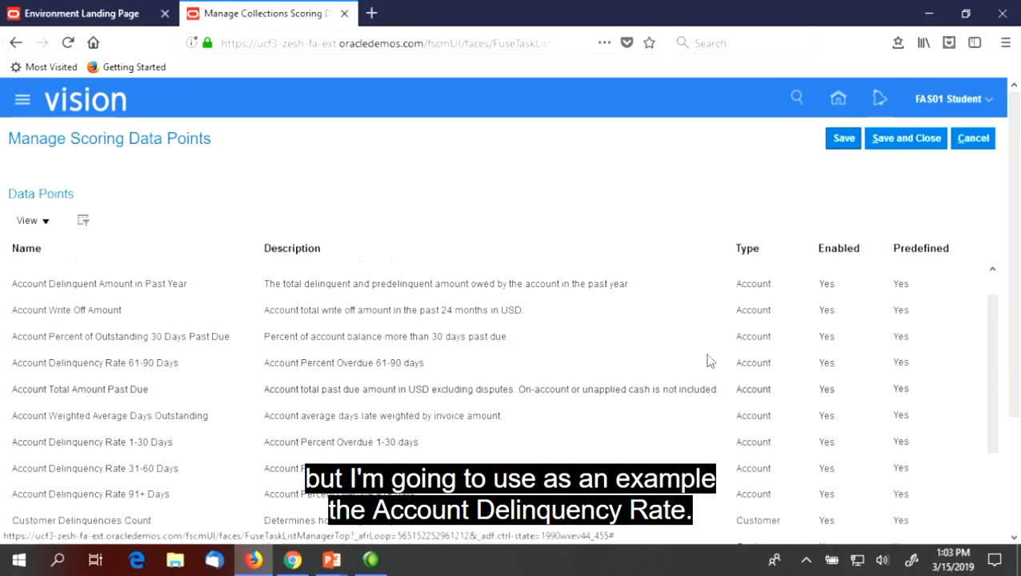
{"action": "left_click_drag", "start_coordinate": [992, 358], "coordinate": [989, 396]}
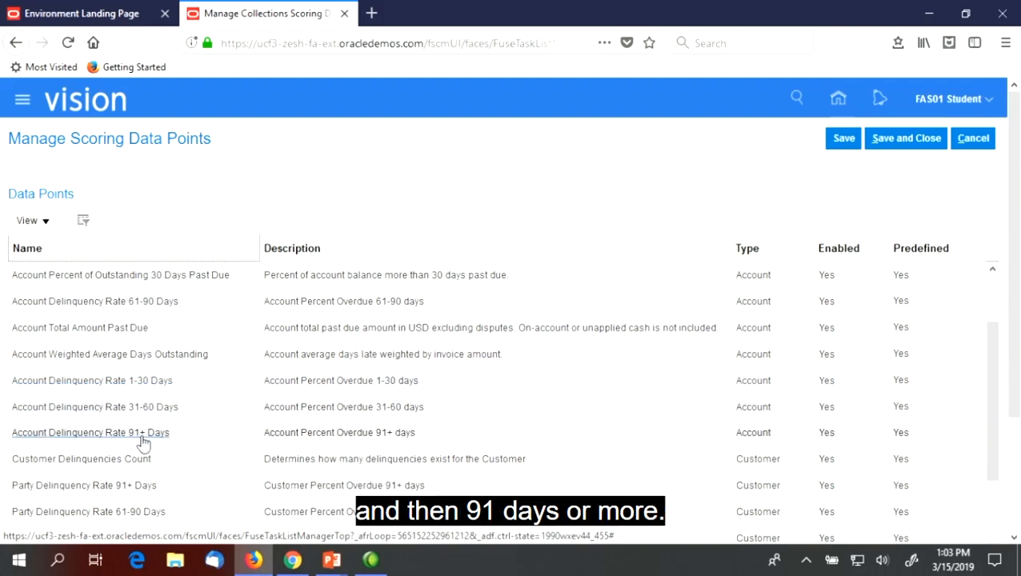
{"action": "left_click", "coordinate": [142, 381]}
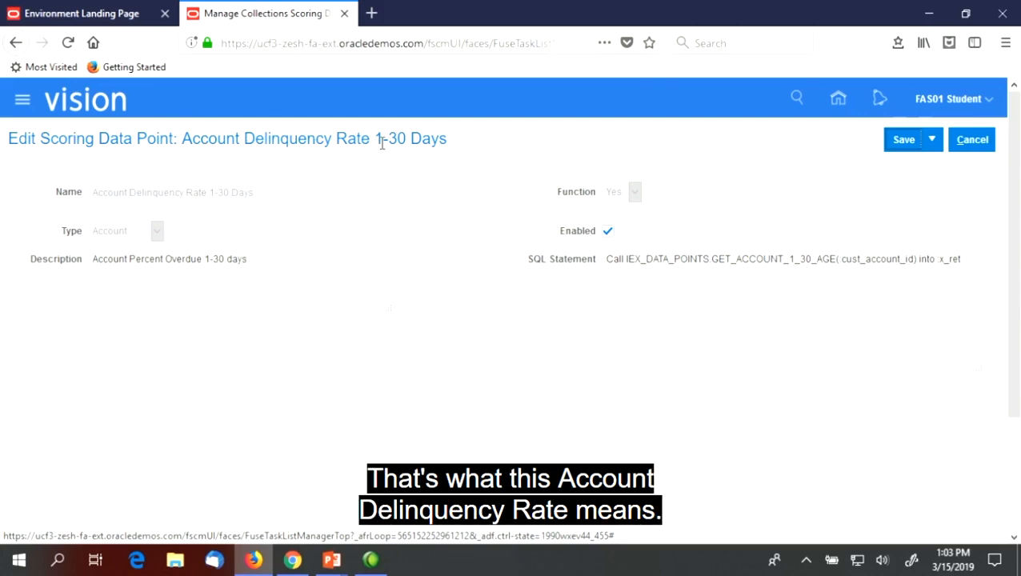
{"action": "left_click", "coordinate": [969, 147]}
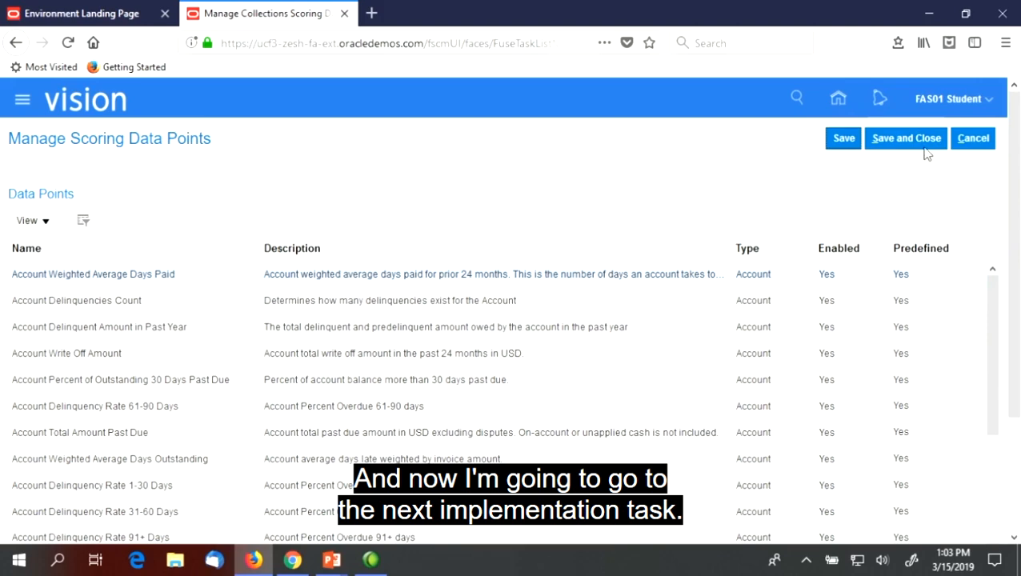
{"action": "left_click", "coordinate": [973, 140]}
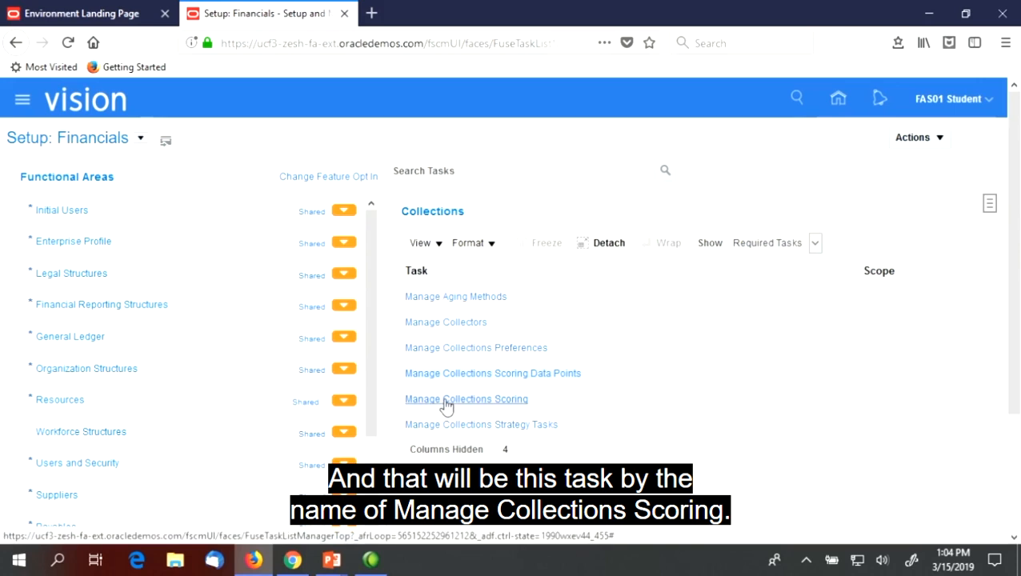
Open the Account Scoring formula under Manage Collections Scoring and examine its score range, data point weights and 91+ Days details
{"action": "left_click", "coordinate": [446, 405]}
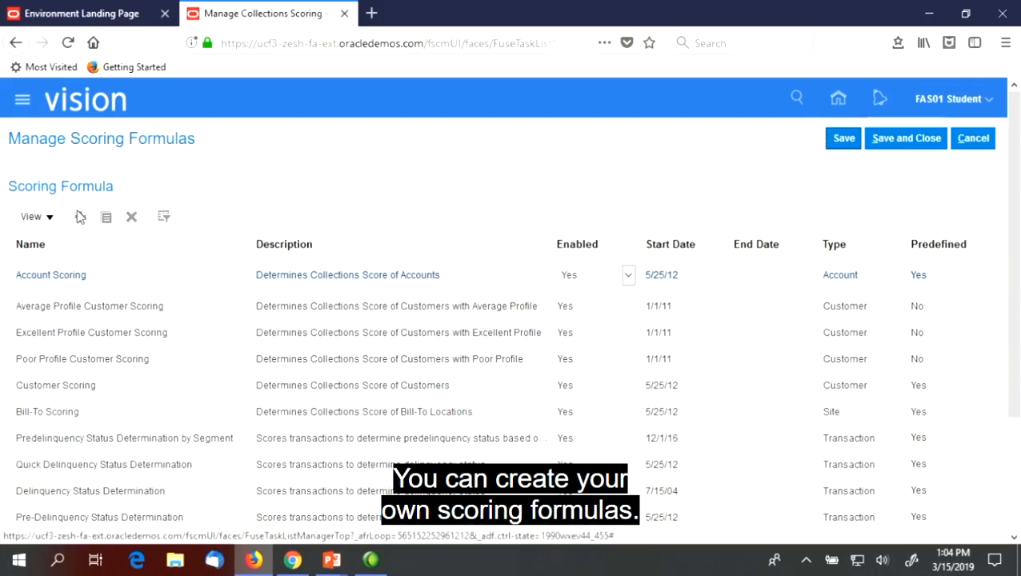
{"action": "left_click", "coordinate": [40, 278]}
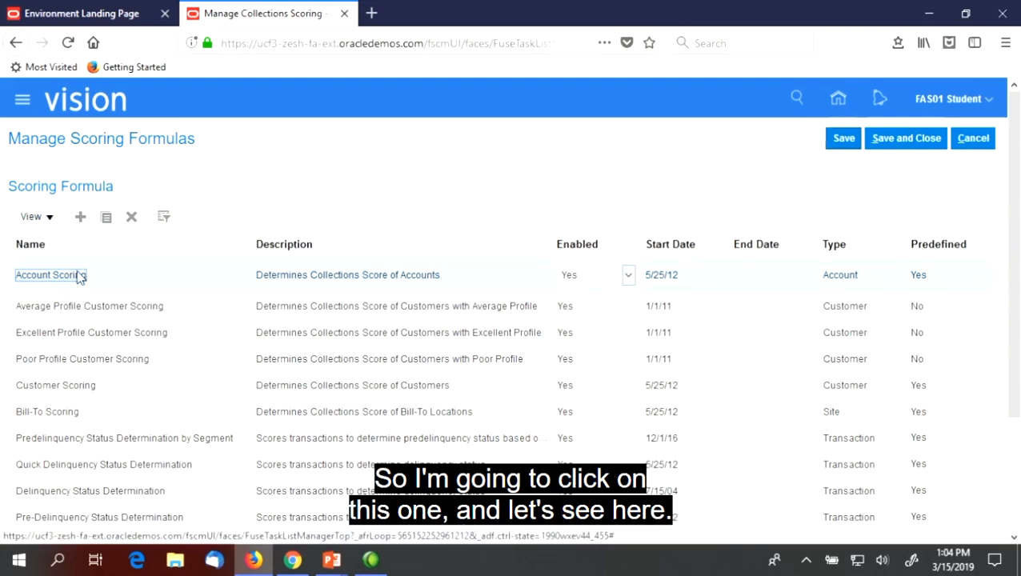
{"action": "scroll", "coordinate": [210, 285], "scroll_direction": "down", "scroll_amount": 2}
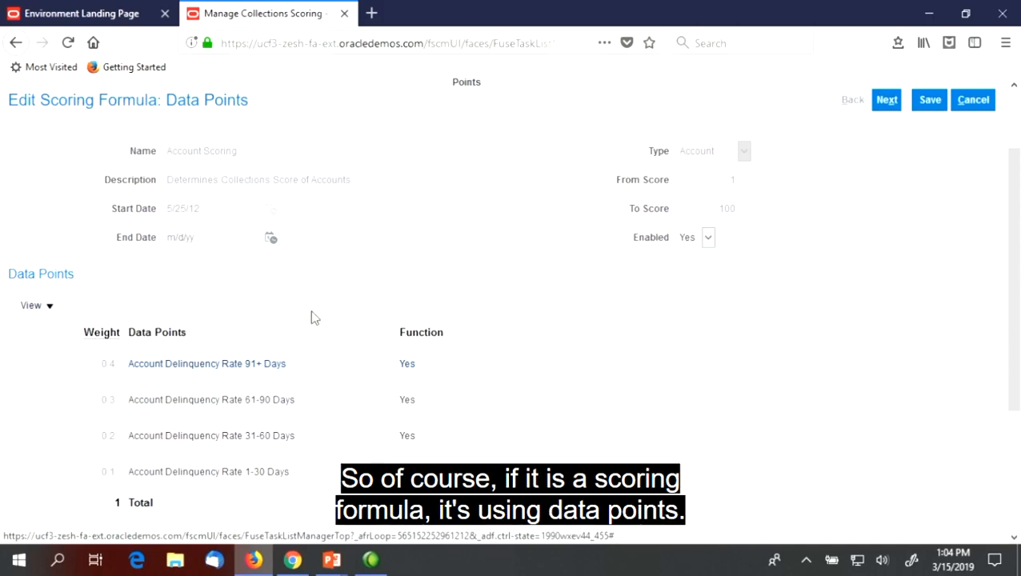
{"action": "scroll", "coordinate": [355, 264], "scroll_direction": "up", "scroll_amount": 2}
{"action": "scroll", "coordinate": [352, 264], "scroll_direction": "down", "scroll_amount": 2}
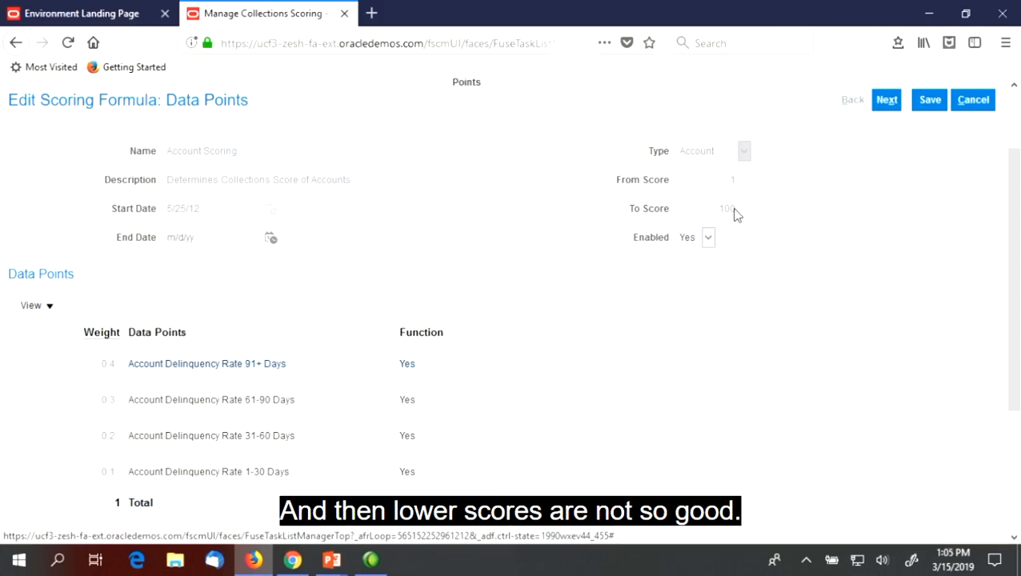
{"action": "scroll", "coordinate": [176, 240], "scroll_direction": "down", "scroll_amount": 2}
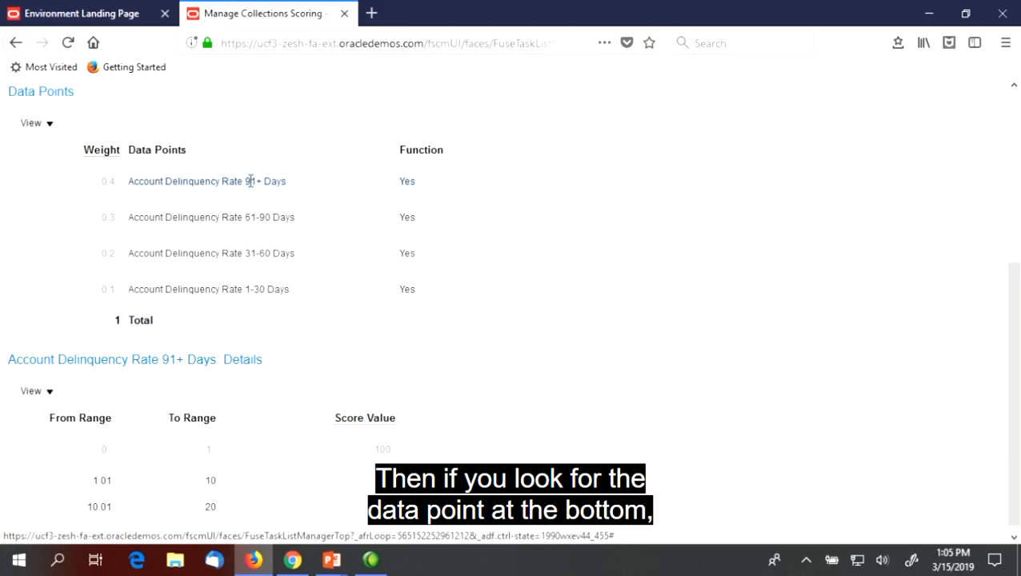
{"action": "scroll", "coordinate": [184, 482], "scroll_direction": "down", "scroll_amount": 1}
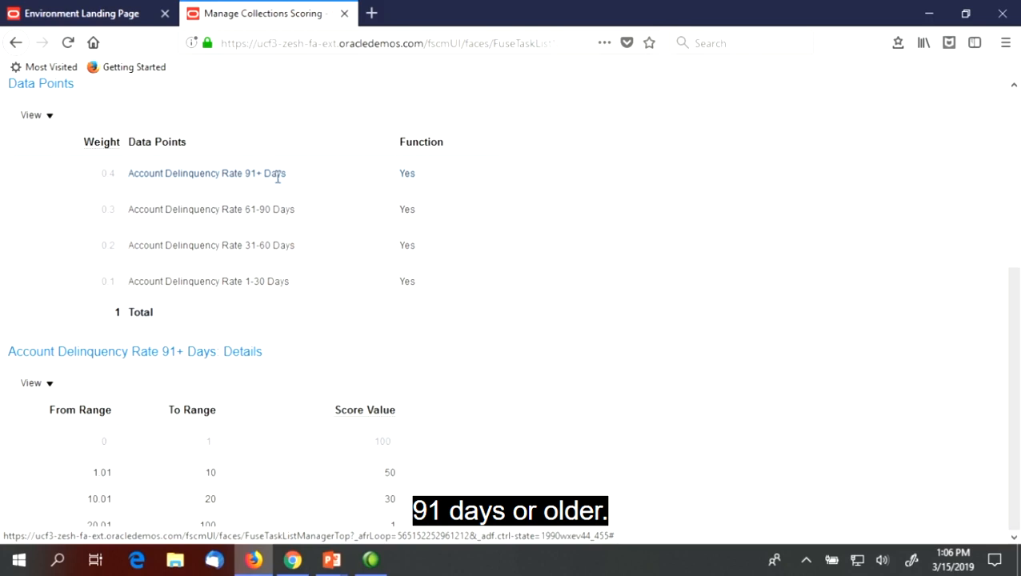
Review the range details of the 61-90 Days and 1-30 Days data points, and leave the scoring formulas without saving
{"action": "left_click", "coordinate": [251, 209]}
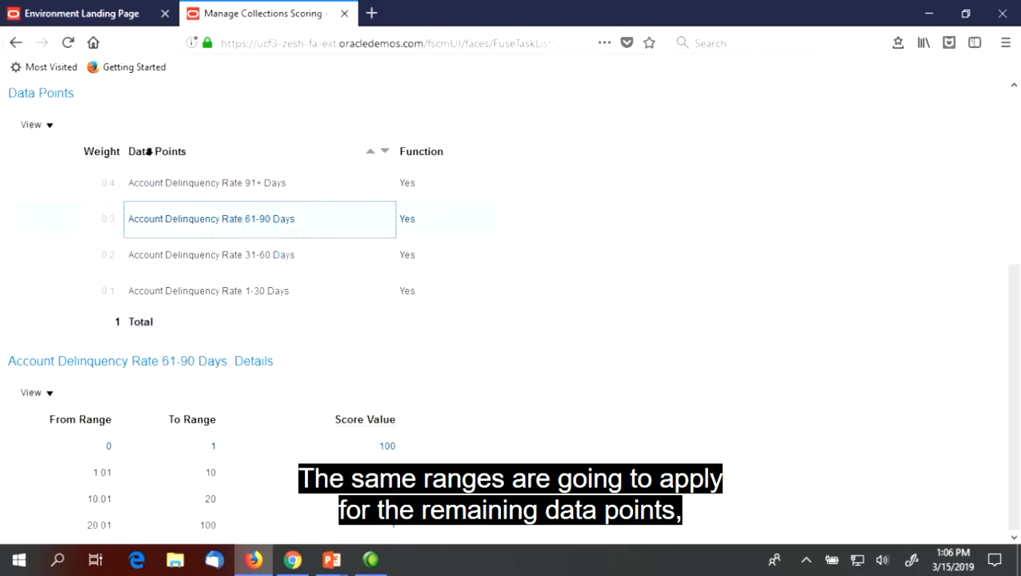
{"action": "left_click", "coordinate": [271, 292]}
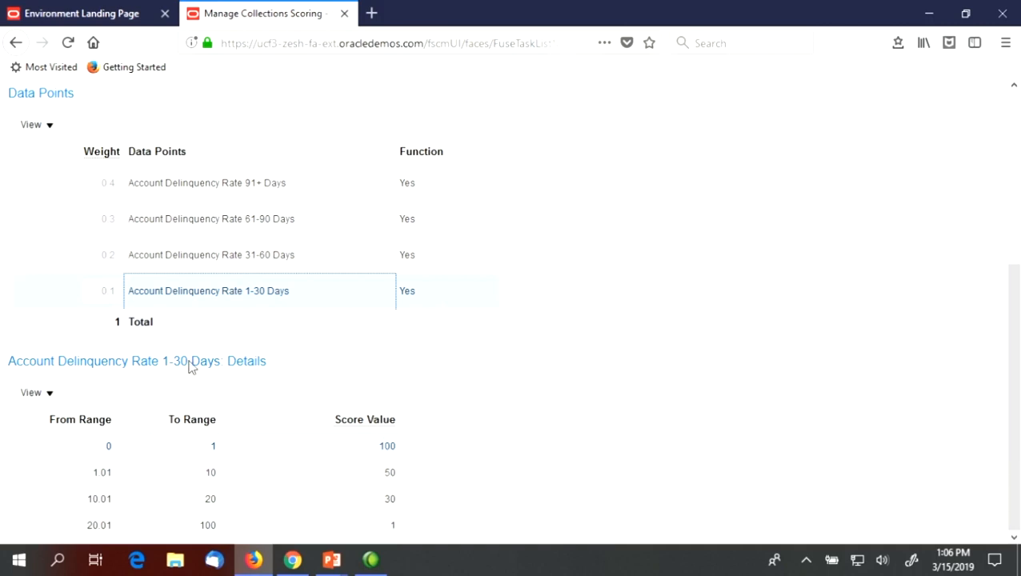
{"action": "scroll", "coordinate": [409, 188], "scroll_direction": "up", "scroll_amount": 5}
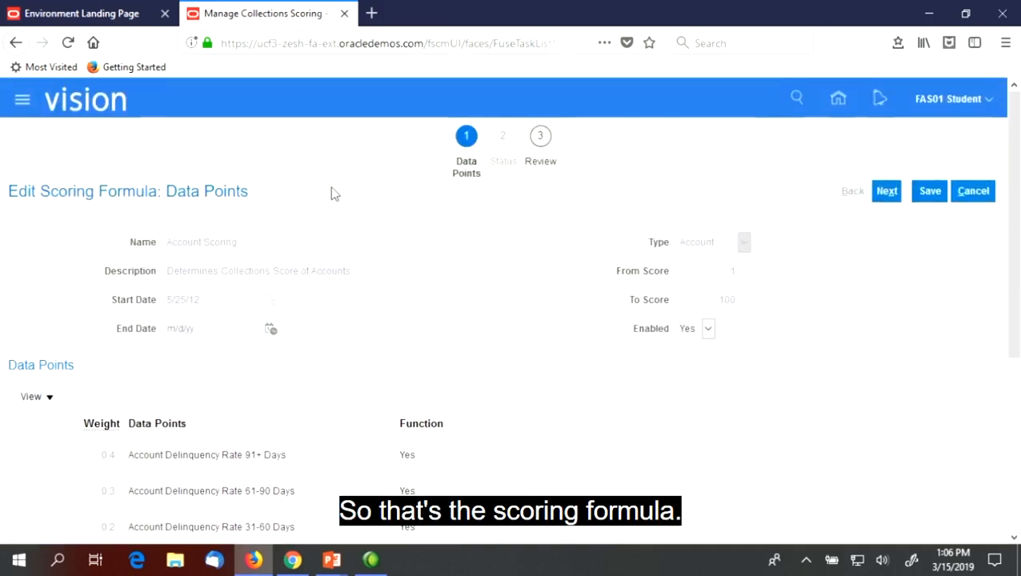
{"action": "left_click", "coordinate": [974, 192]}
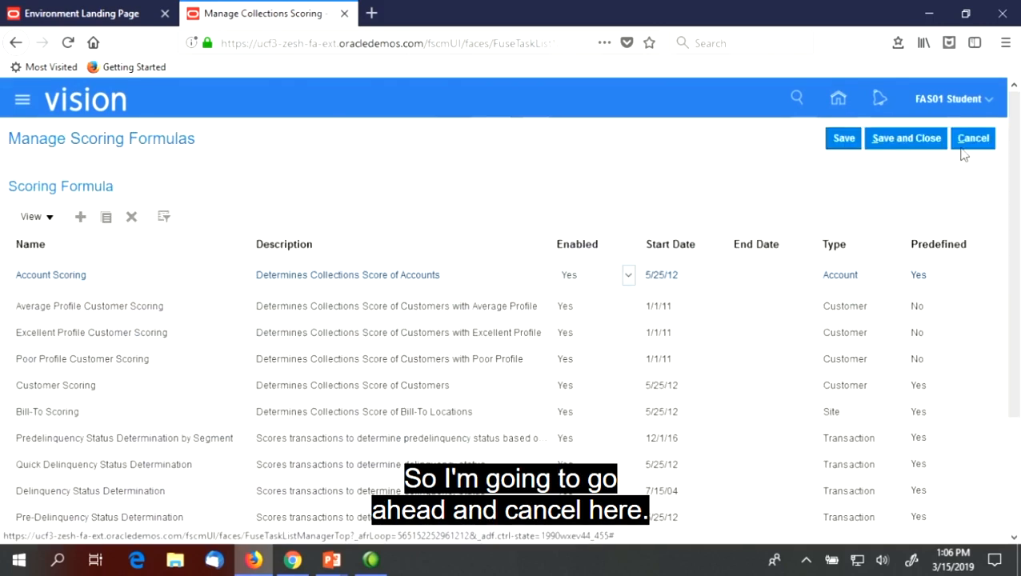
{"action": "left_click", "coordinate": [971, 139]}
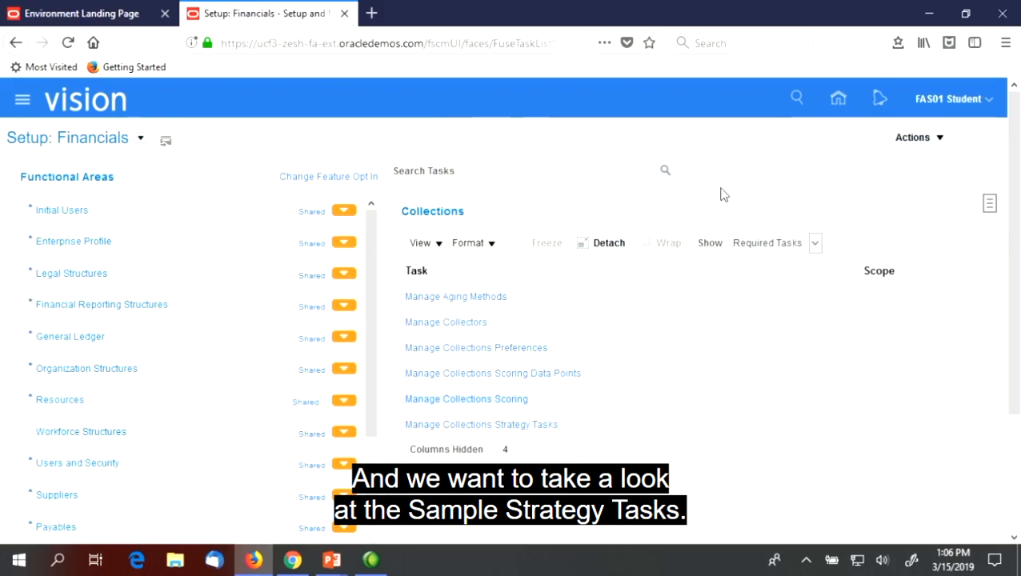
Open the 77_Friendly Phone Call task for editing under Manage Collections Strategy Tasks and examine its Type and Category options
{"action": "left_click", "coordinate": [532, 426]}
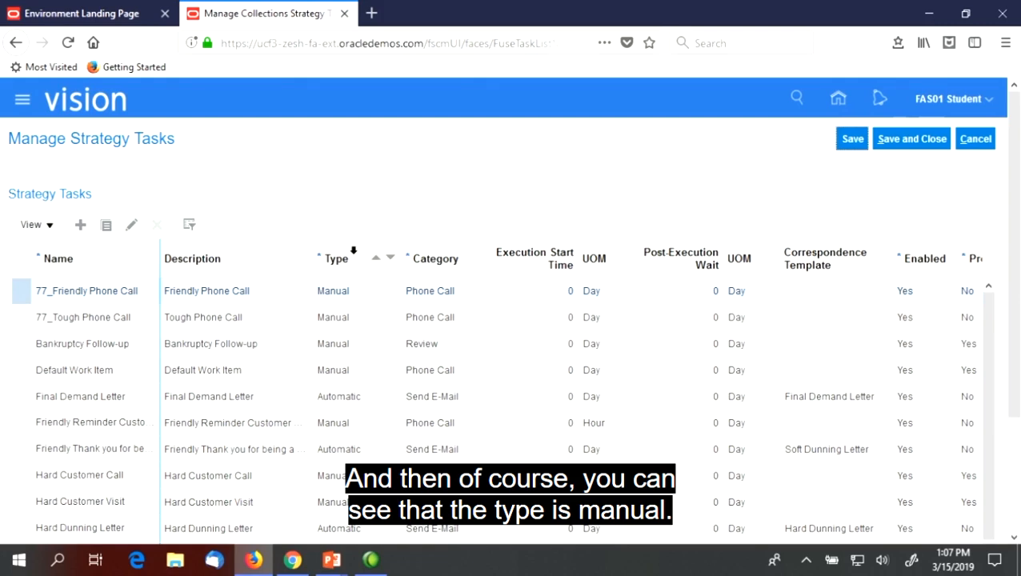
{"action": "left_click", "coordinate": [131, 225]}
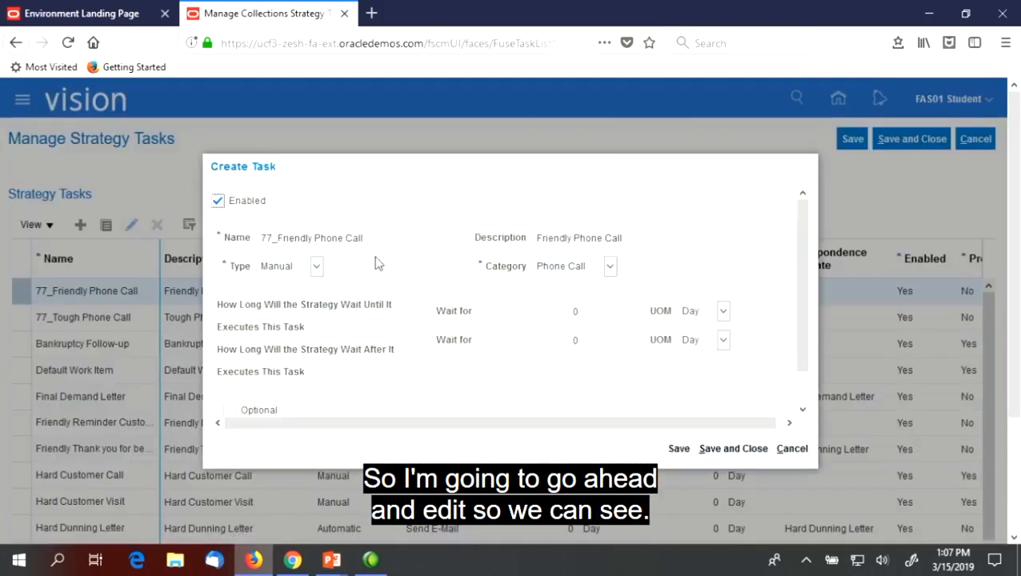
{"action": "left_click", "coordinate": [290, 271]}
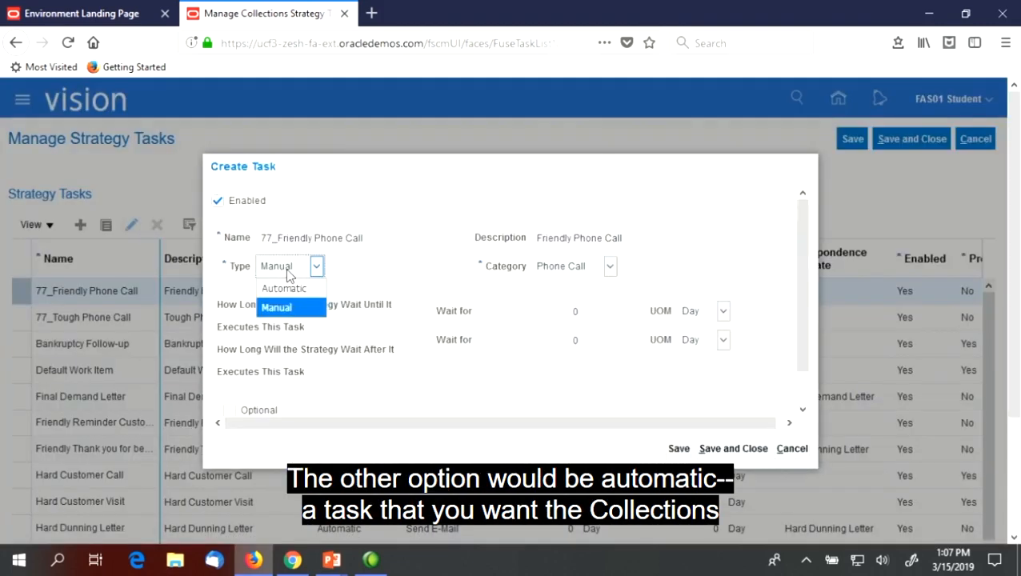
{"action": "left_click", "coordinate": [376, 270]}
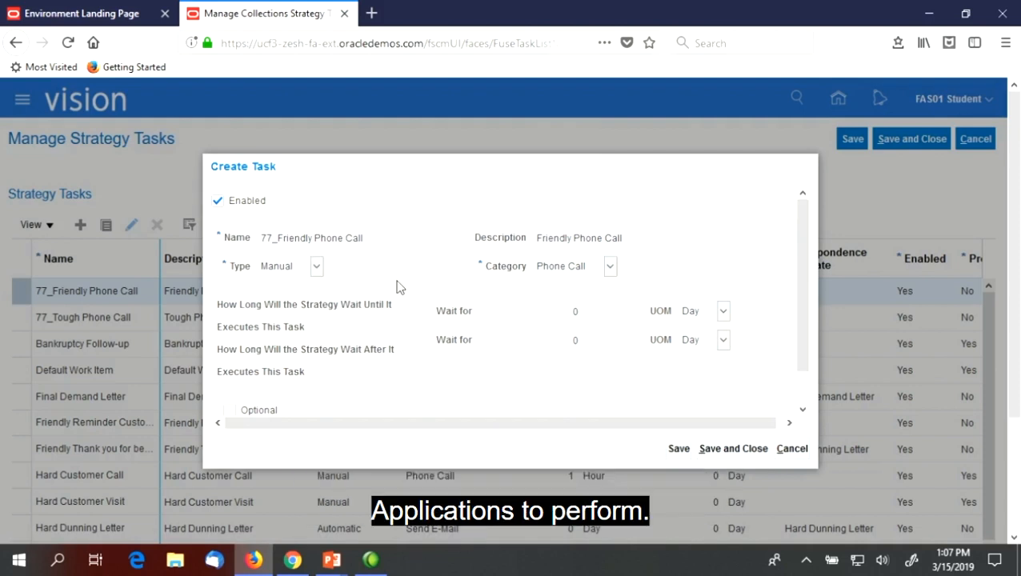
{"action": "left_click", "coordinate": [573, 269]}
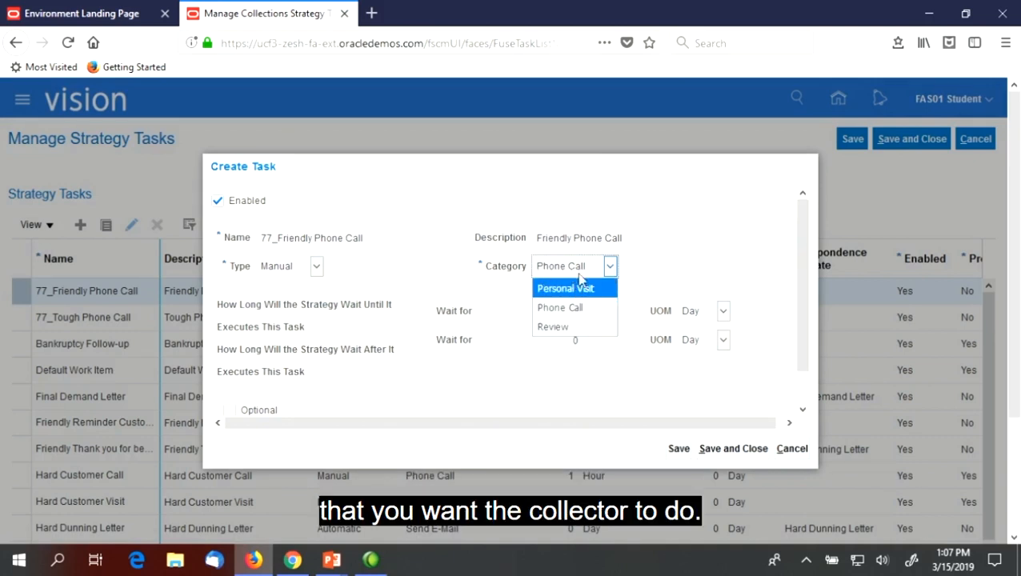
{"action": "left_click", "coordinate": [418, 258]}
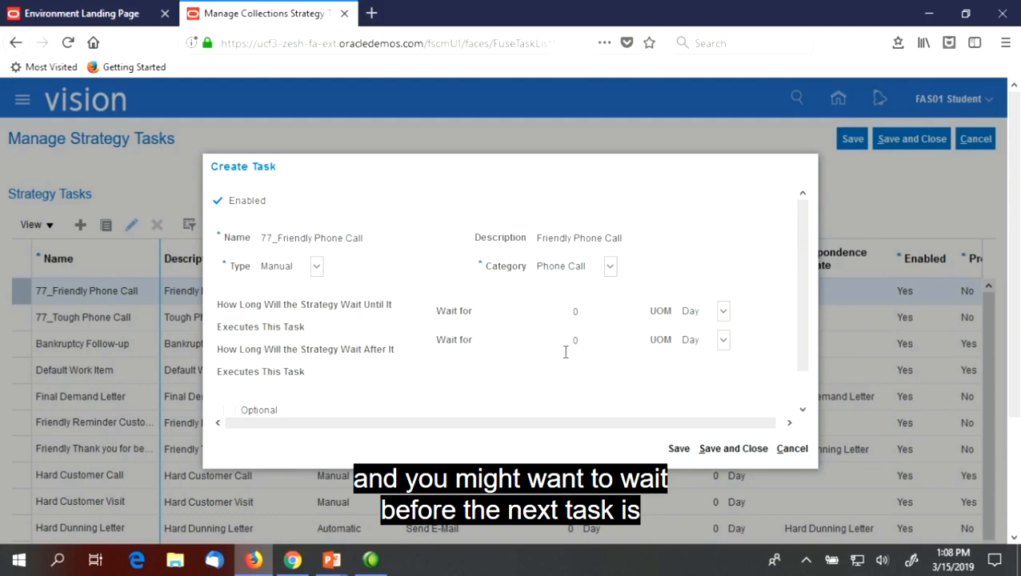
Check the strategy task's Optional and Escalate This Task settings, and return to the setup tasks without saving
{"action": "left_click_drag", "start_coordinate": [802, 346], "coordinate": [810, 395]}
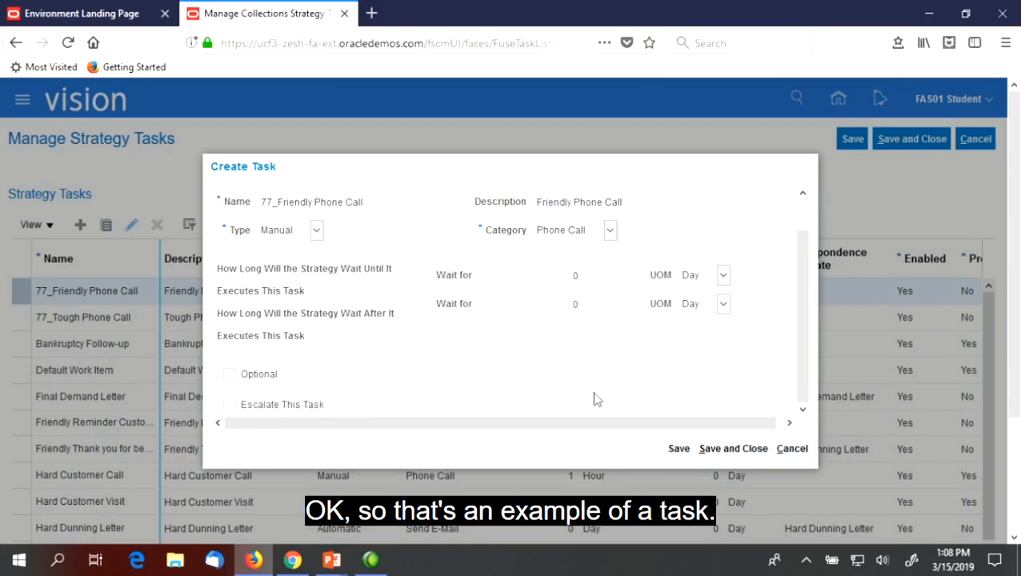
{"action": "left_click", "coordinate": [793, 449]}
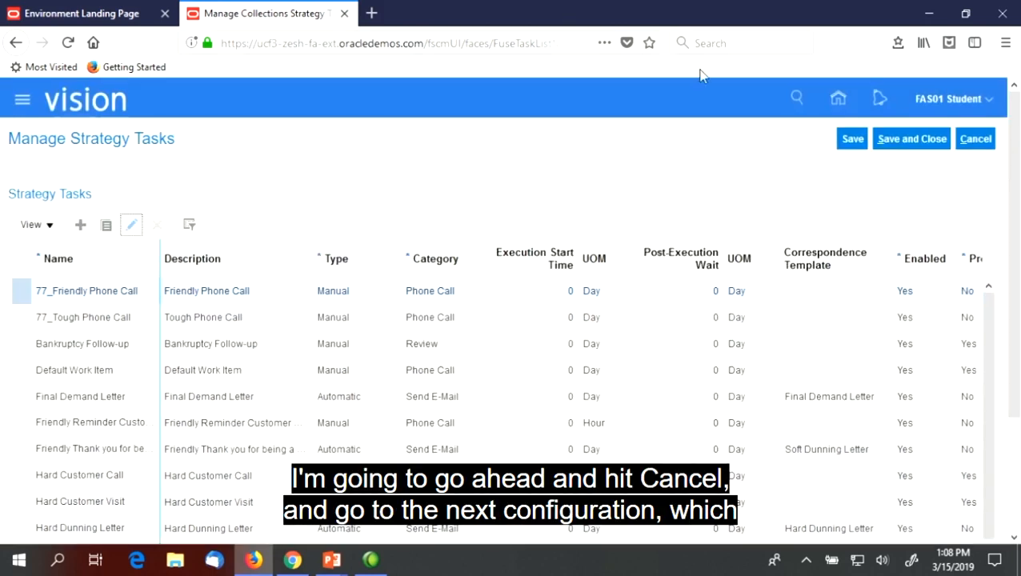
{"action": "left_click", "coordinate": [975, 138]}
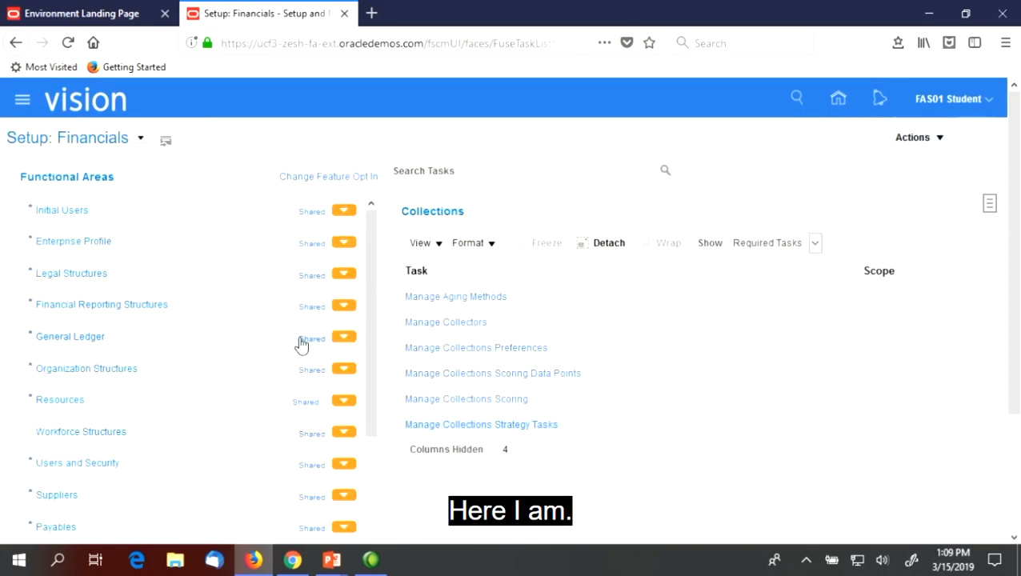
Show All Tasks for the Collections functional area and open Manage Collections Strategies
{"action": "left_click", "coordinate": [778, 245]}
{"action": "left_click", "coordinate": [748, 265]}
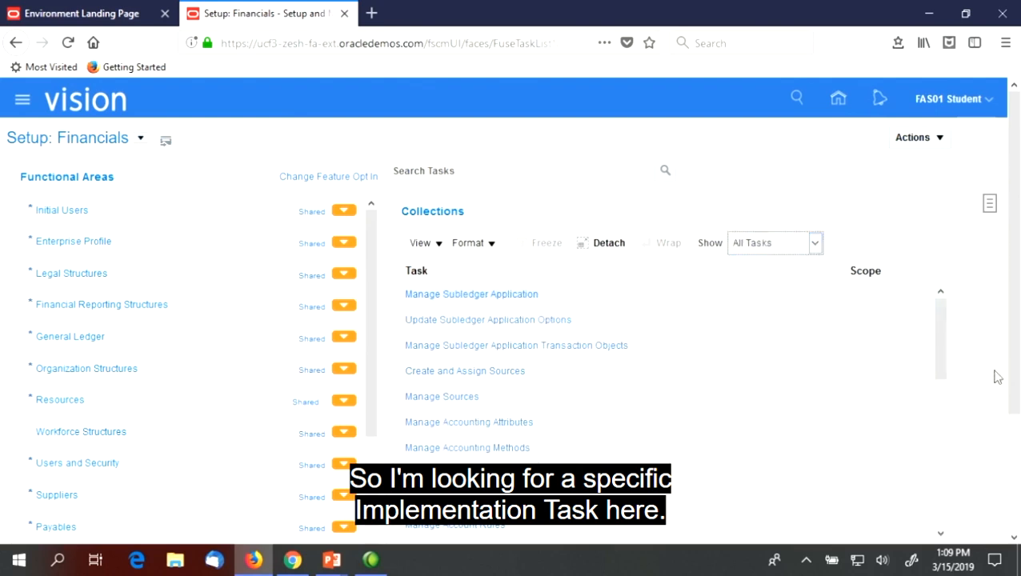
{"action": "left_click_drag", "start_coordinate": [941, 330], "coordinate": [946, 450]}
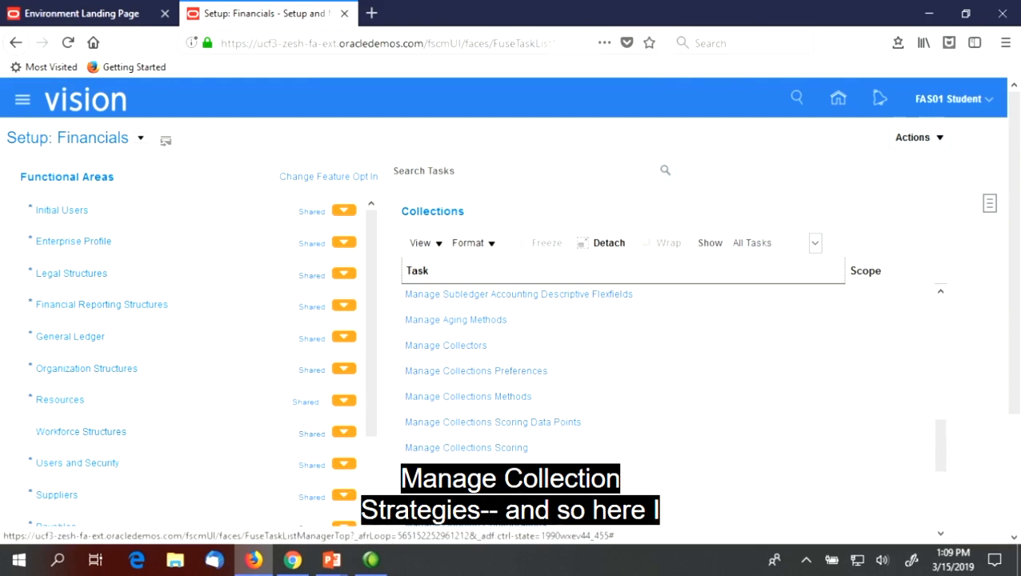
{"action": "left_click", "coordinate": [497, 499]}
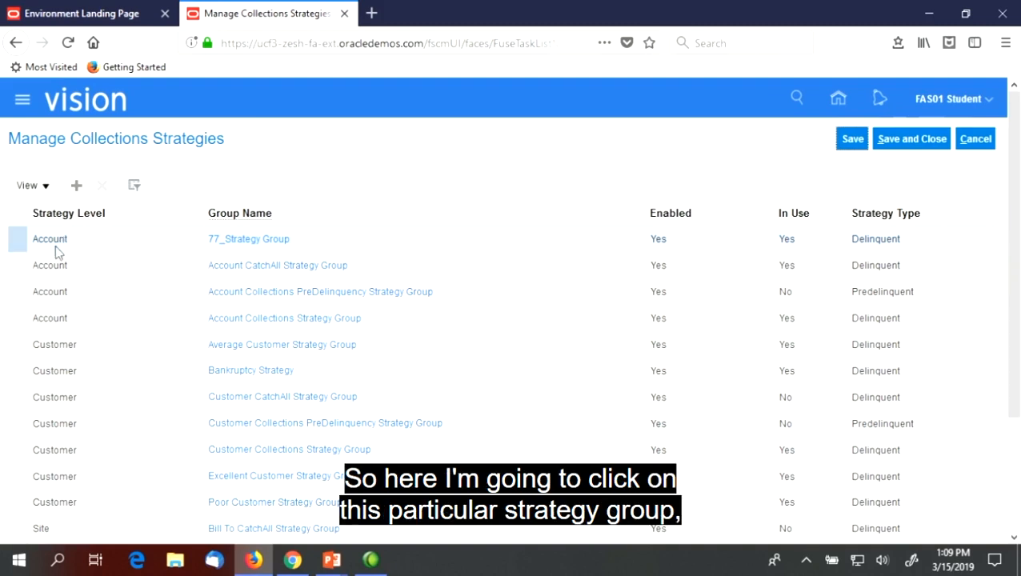
Open 77_Strategy Group for editing and check its Group Name and available Strategy Type options
{"action": "left_click", "coordinate": [62, 244]}
{"action": "left_click", "coordinate": [239, 242]}
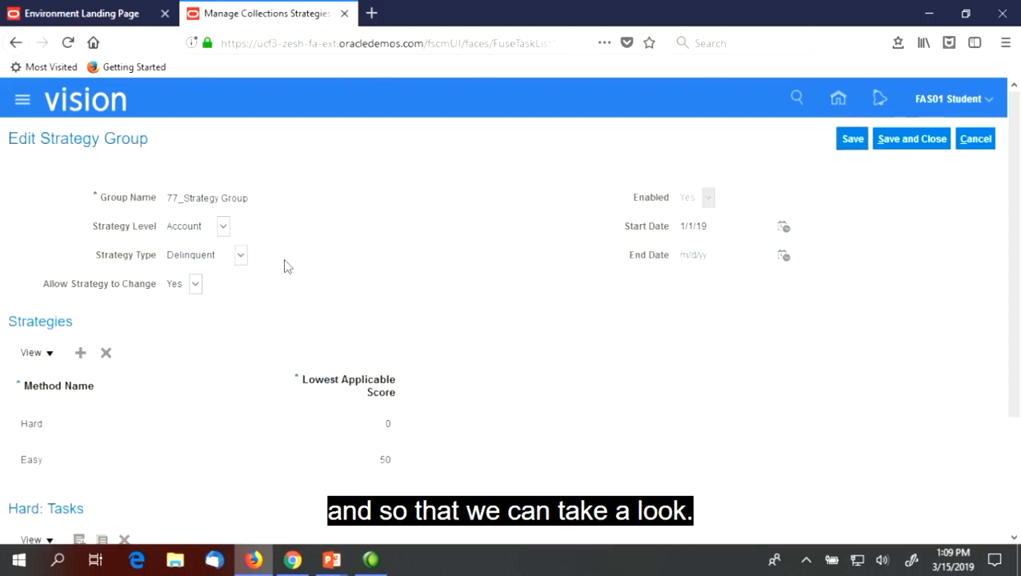
{"action": "left_click_drag", "start_coordinate": [1019, 190], "coordinate": [1015, 227]}
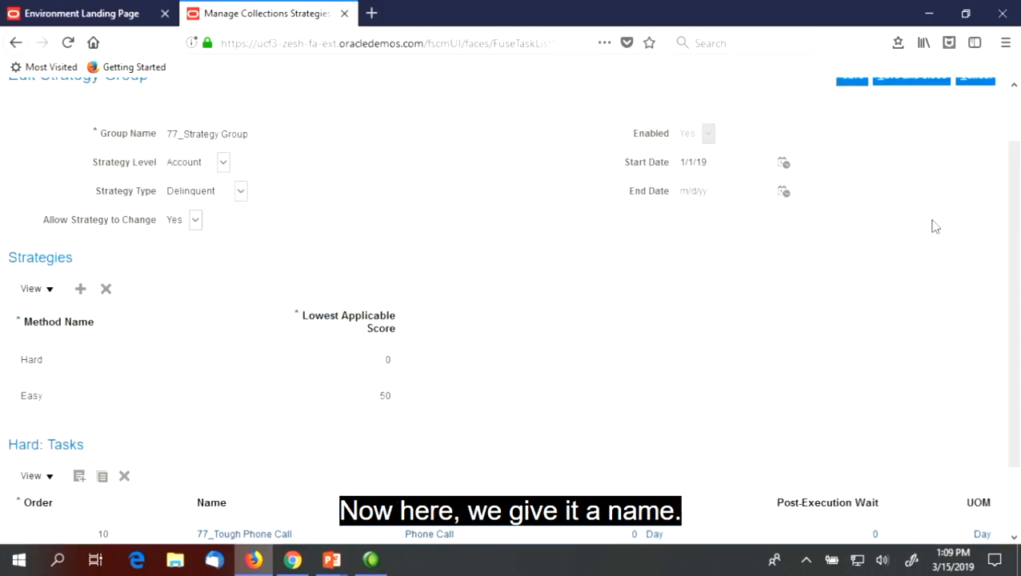
{"action": "left_click_drag", "start_coordinate": [274, 134], "coordinate": [168, 133]}
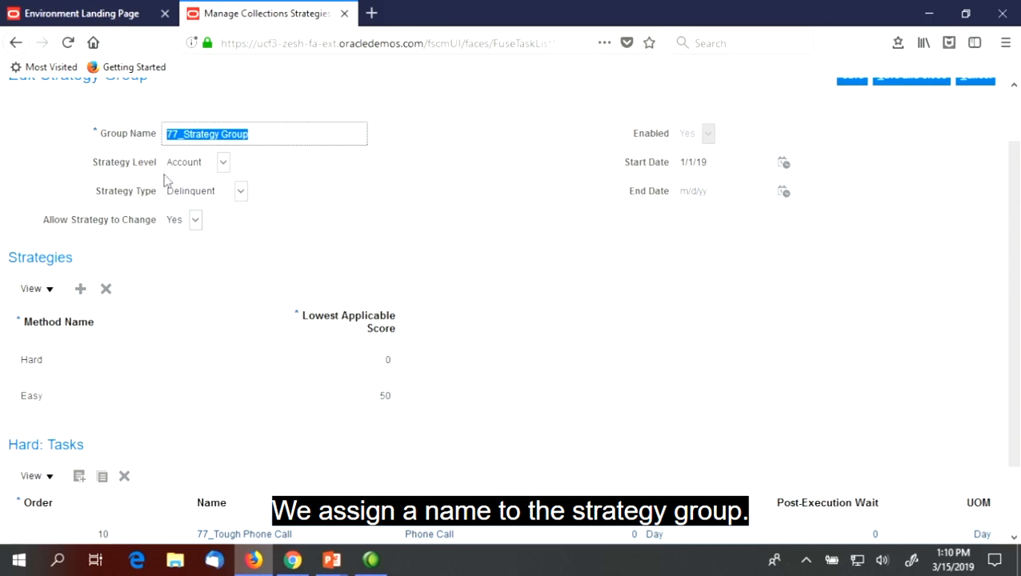
{"action": "left_click", "coordinate": [205, 199]}
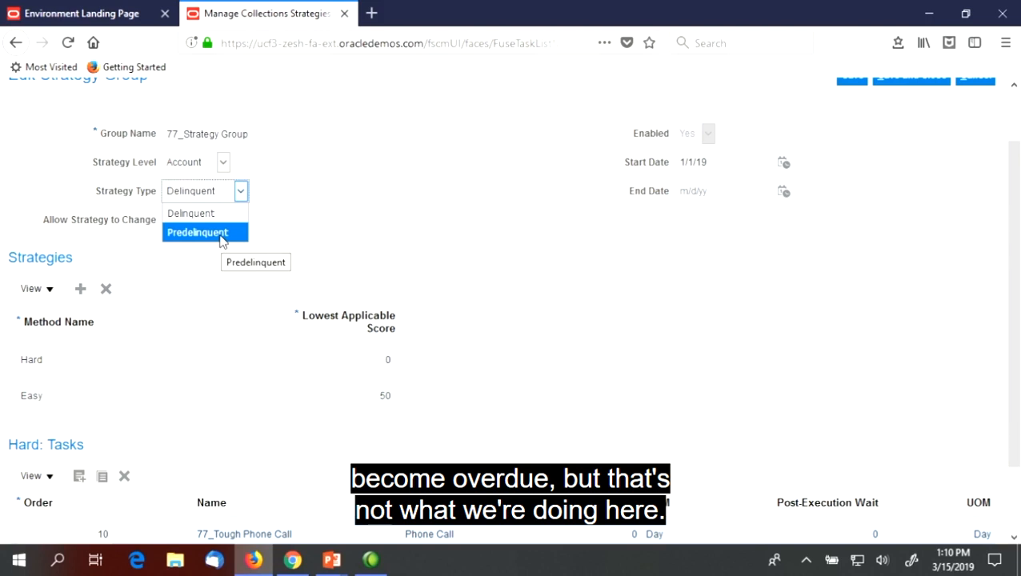
{"action": "left_click", "coordinate": [280, 190]}
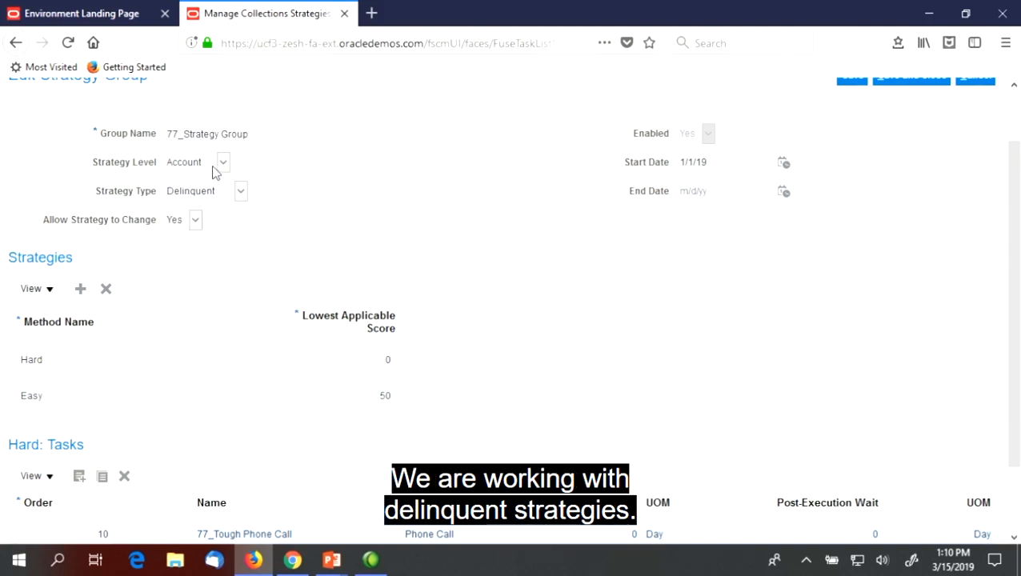
Check the strategy group's available Strategy Level options and its start and end date settings
{"action": "left_click", "coordinate": [183, 166]}
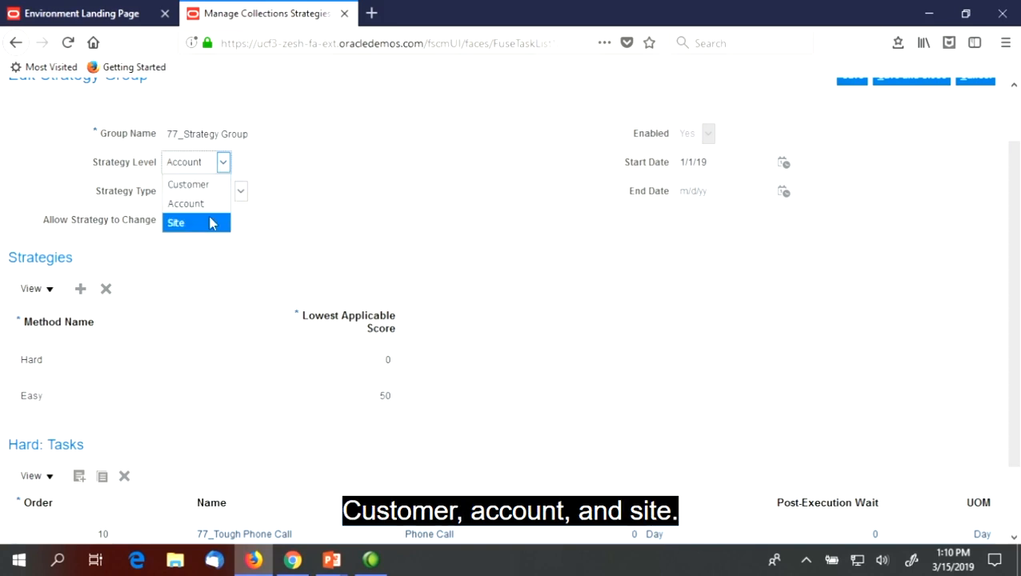
{"action": "left_click", "coordinate": [200, 164]}
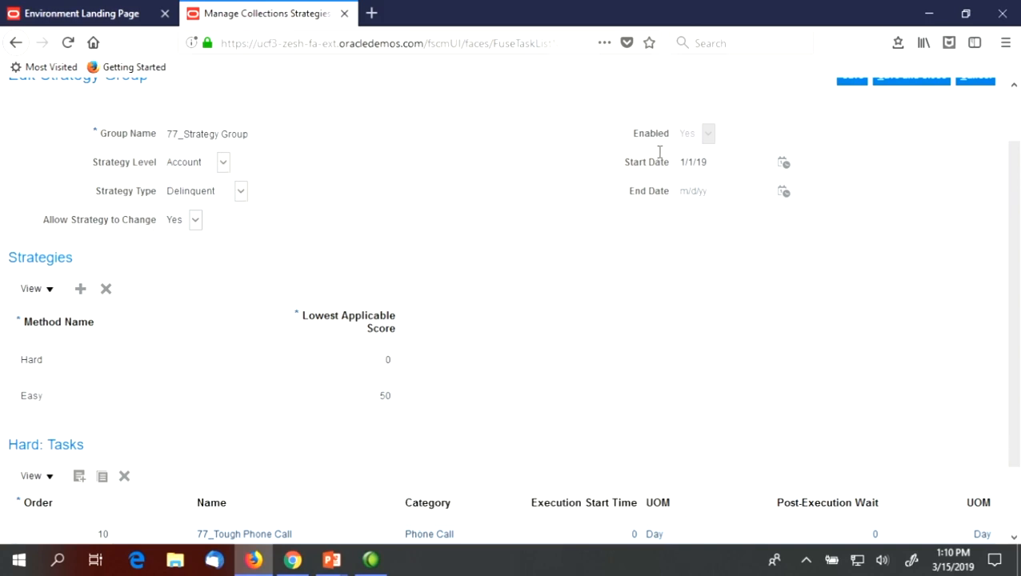
{"action": "scroll", "coordinate": [689, 176], "scroll_direction": "up", "scroll_amount": 2}
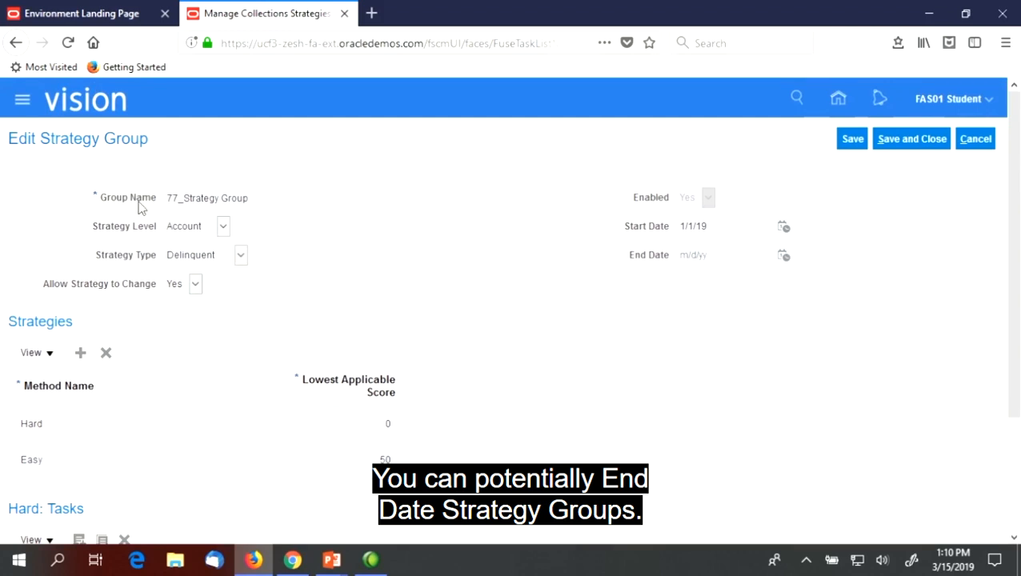
Compare the tasks and lowest applicable scores of the Hard and Easy methods, and return to the setup tasks without saving
{"action": "scroll", "coordinate": [296, 255], "scroll_direction": "down", "scroll_amount": 3}
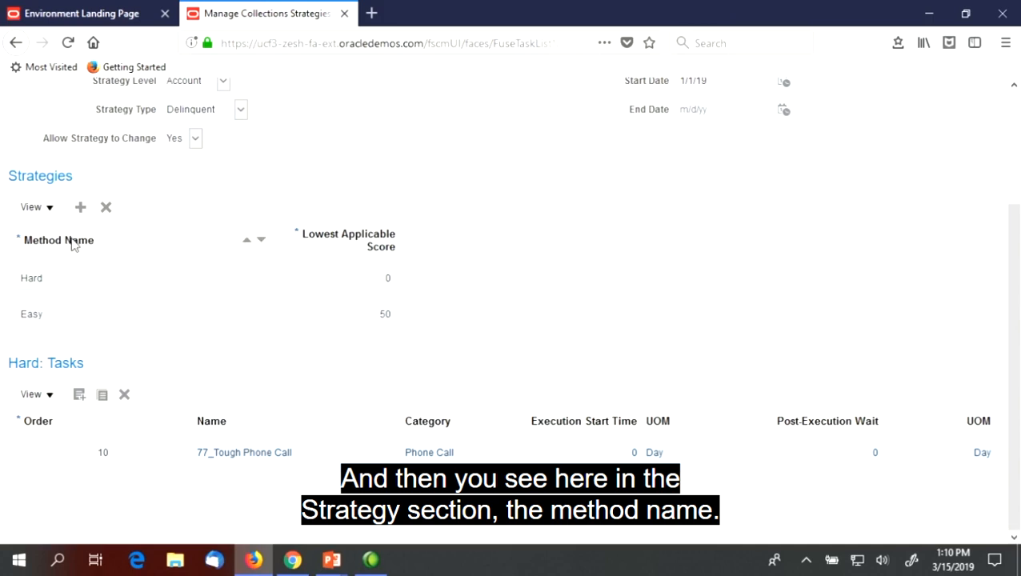
{"action": "left_click", "coordinate": [84, 277]}
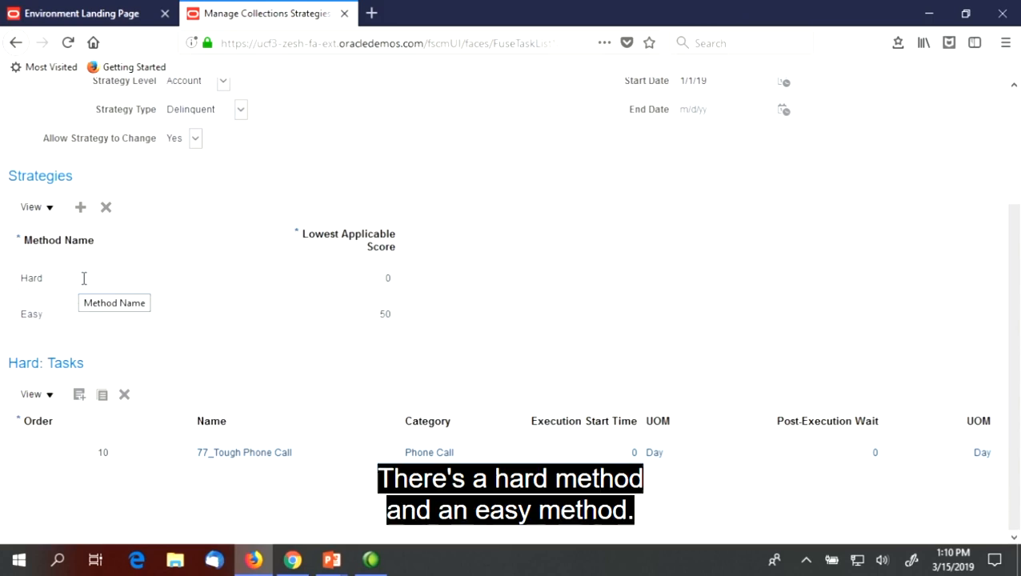
{"action": "left_click", "coordinate": [71, 319]}
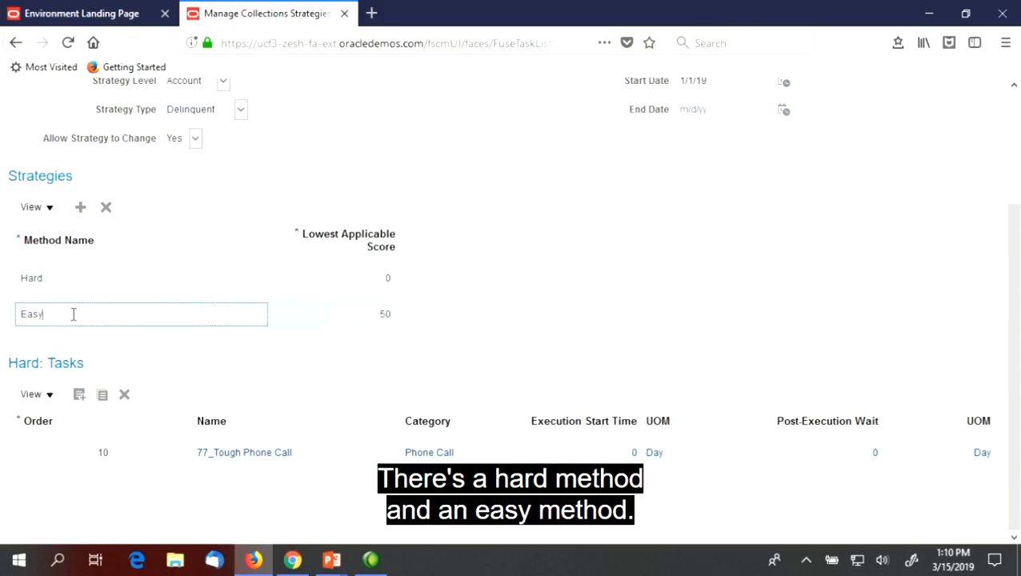
{"action": "left_click", "coordinate": [78, 280]}
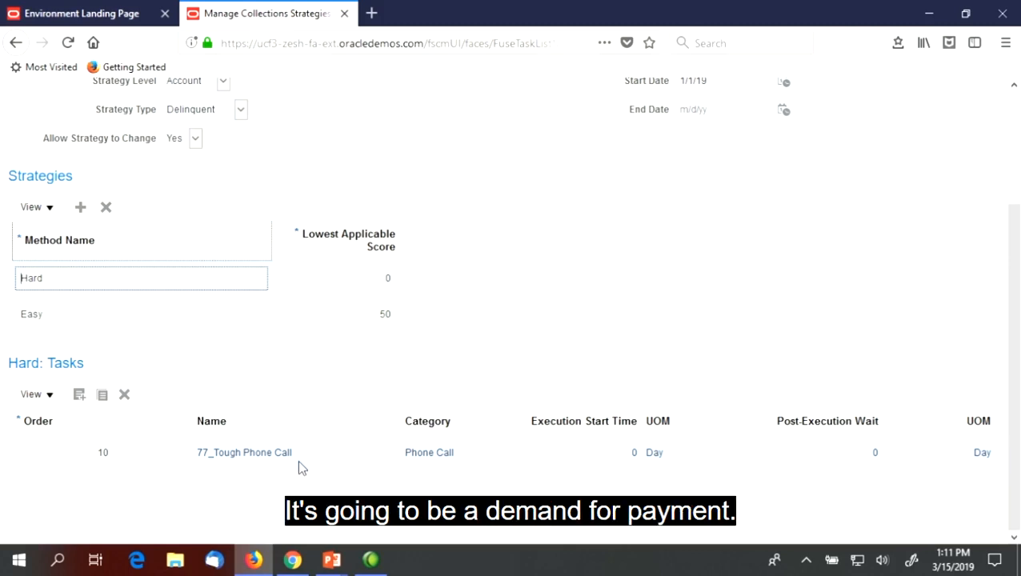
{"action": "left_click", "coordinate": [96, 315]}
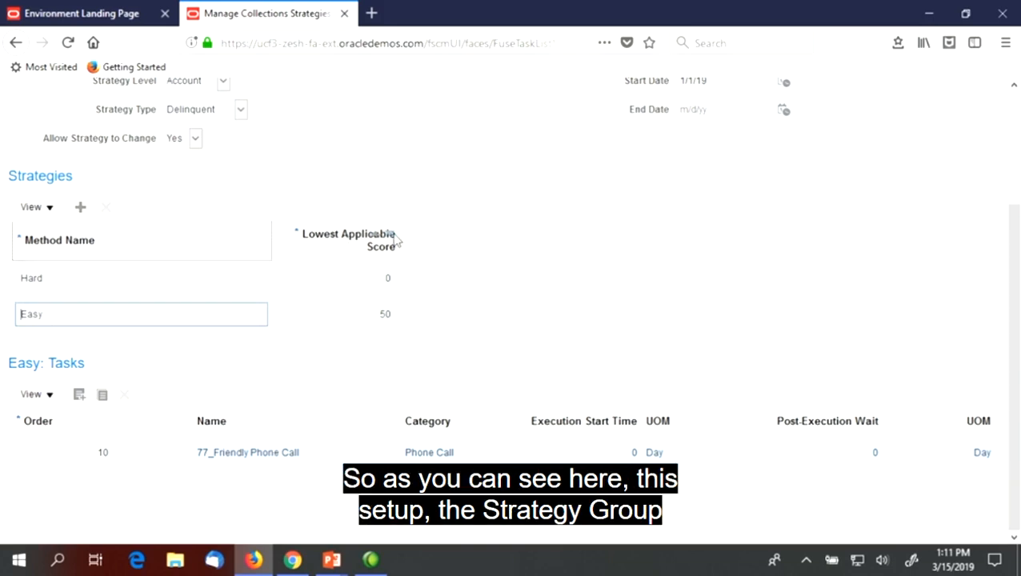
{"action": "scroll", "coordinate": [408, 240], "scroll_direction": "up", "scroll_amount": 2}
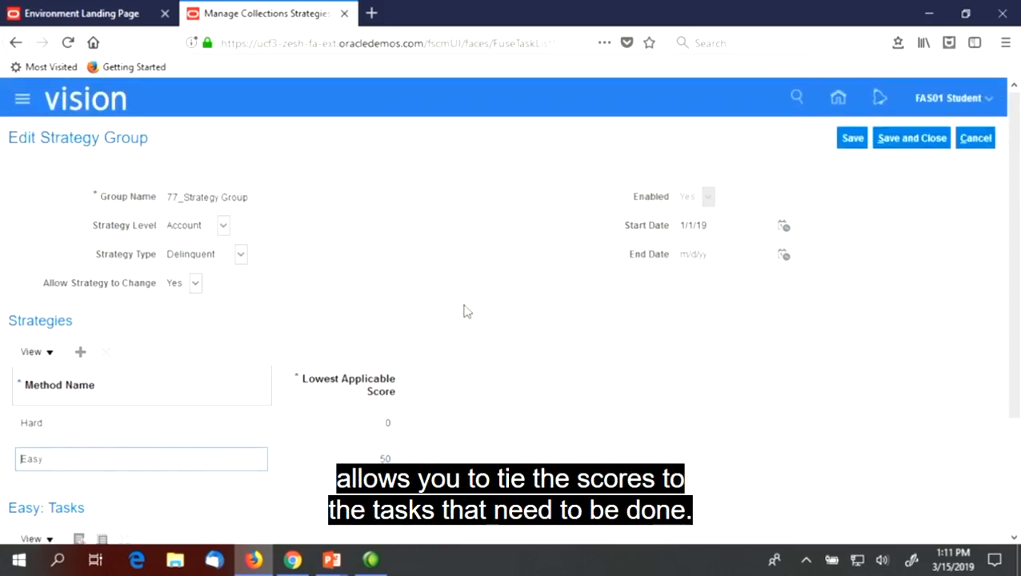
{"action": "scroll", "coordinate": [416, 313], "scroll_direction": "down", "scroll_amount": 2}
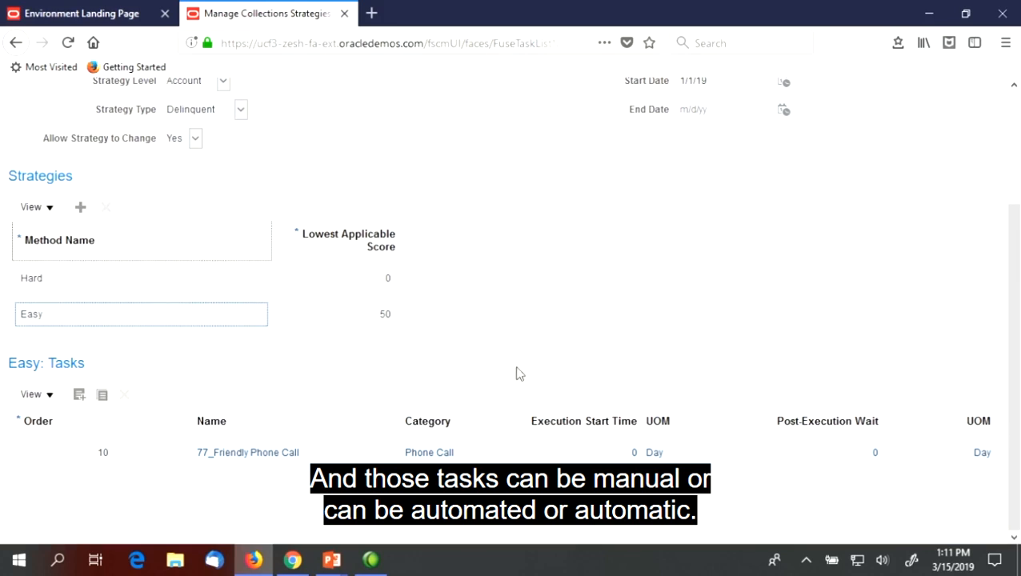
{"action": "scroll", "coordinate": [615, 312], "scroll_direction": "up", "scroll_amount": 3}
{"action": "left_click", "coordinate": [977, 141]}
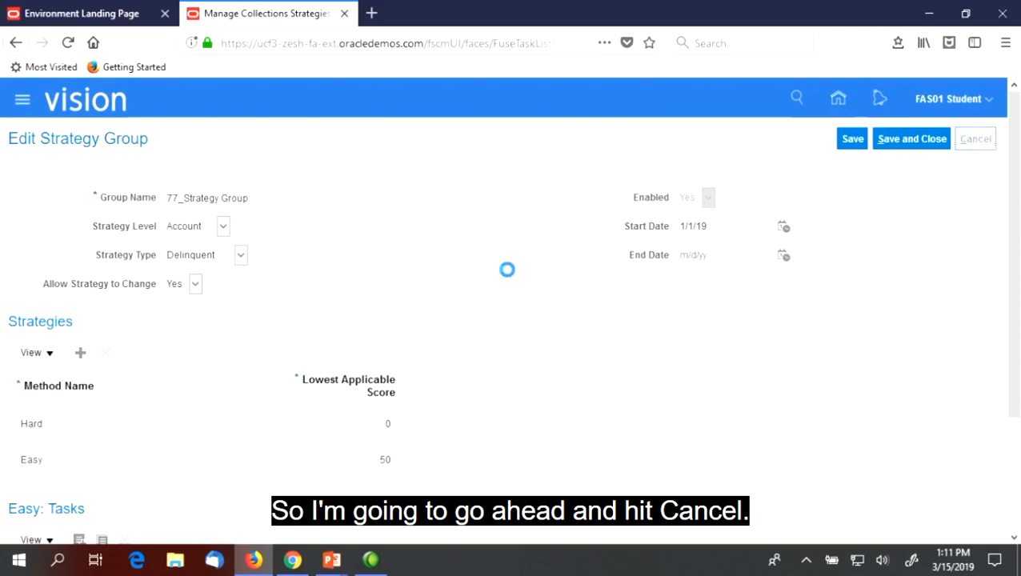
{"action": "left_click", "coordinate": [969, 140]}
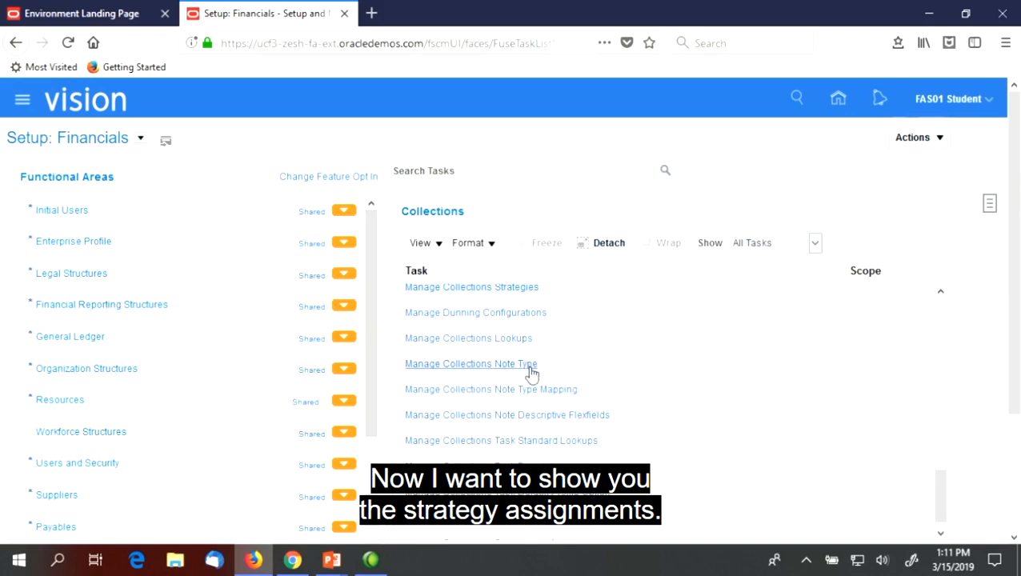
Open Manage Collections Scoring and Strategy Assignments from the Collections task list and review the Default Assignments
{"action": "scroll", "coordinate": [1018, 473], "scroll_direction": "down", "scroll_amount": 3}
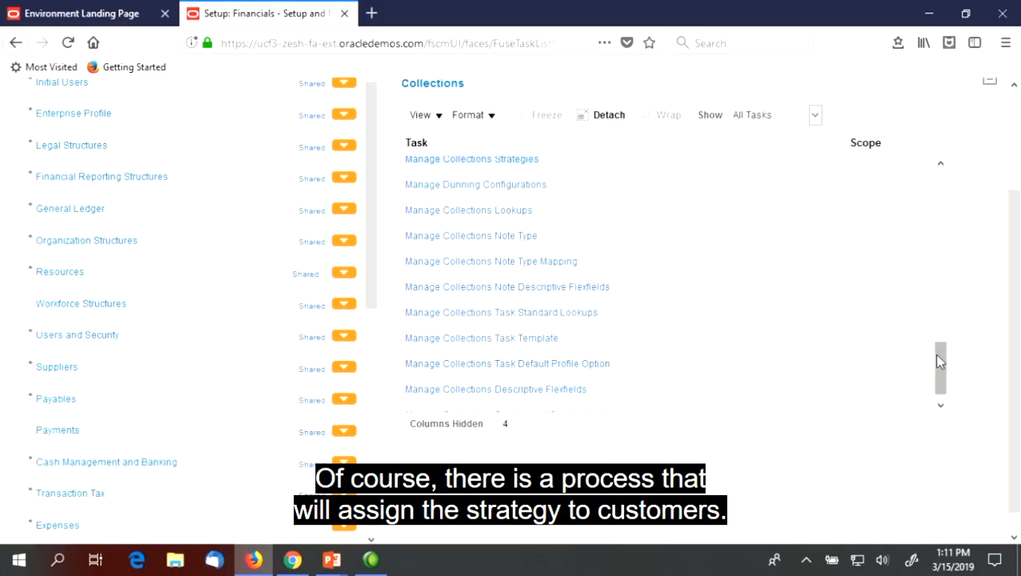
{"action": "scroll", "coordinate": [935, 368], "scroll_direction": "down", "scroll_amount": 1}
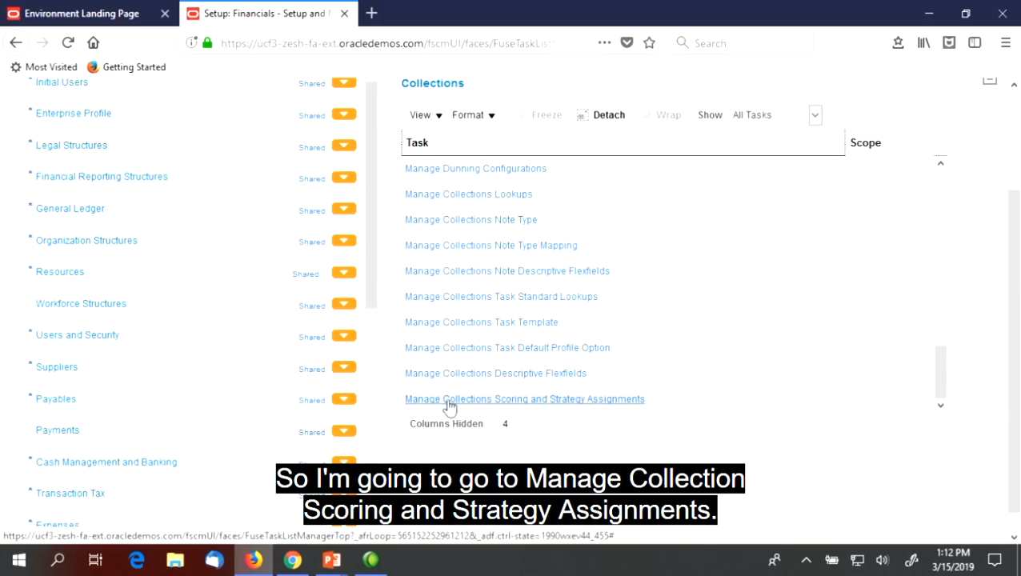
{"action": "left_click", "coordinate": [579, 401]}
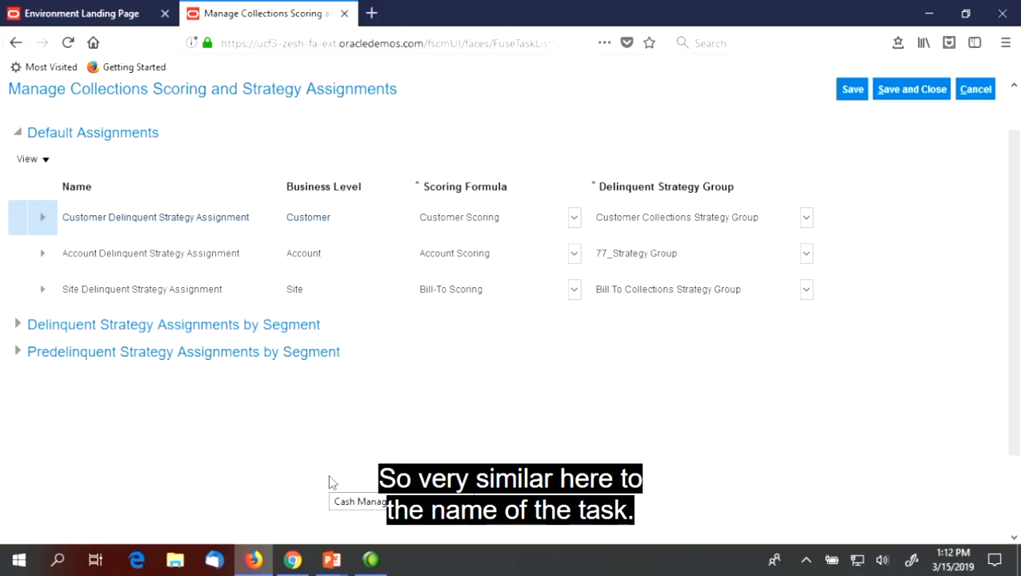
{"action": "left_click_drag", "start_coordinate": [72, 86], "coordinate": [412, 152]}
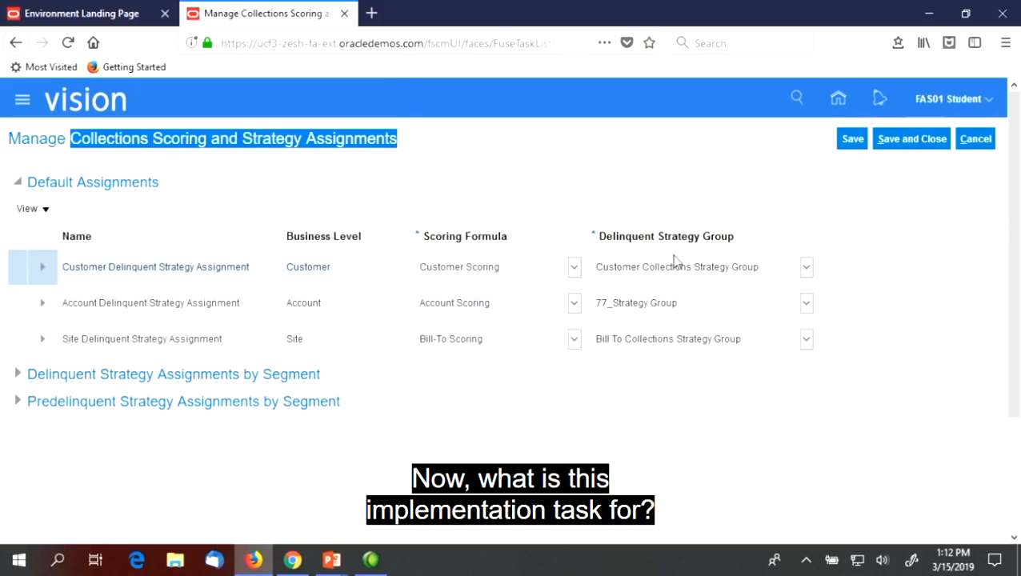
{"action": "left_click", "coordinate": [349, 182]}
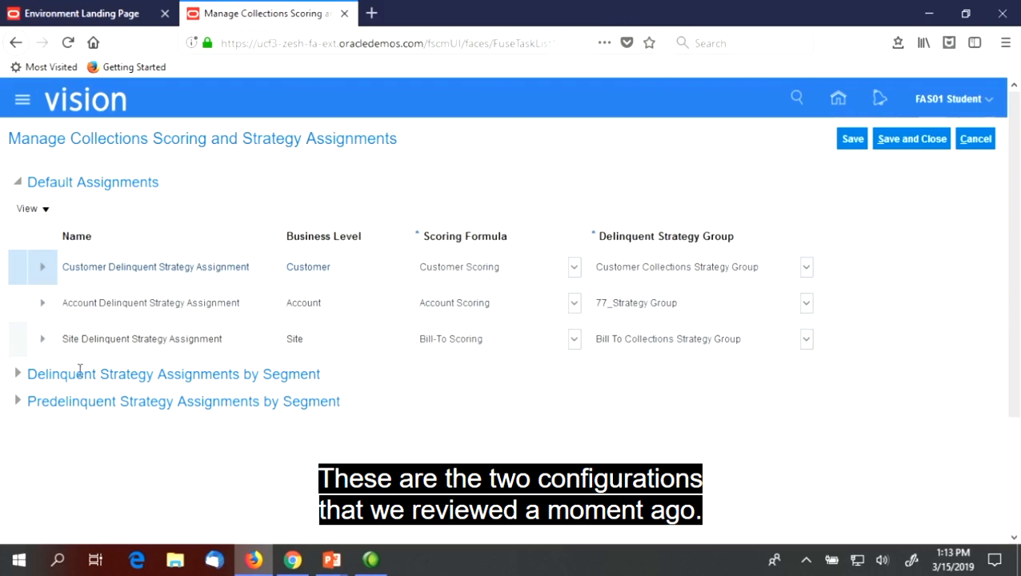
Expand Delinquent Strategy Assignments by Segment to review its assignments, and return to the setup tasks without saving
{"action": "left_click", "coordinate": [17, 374]}
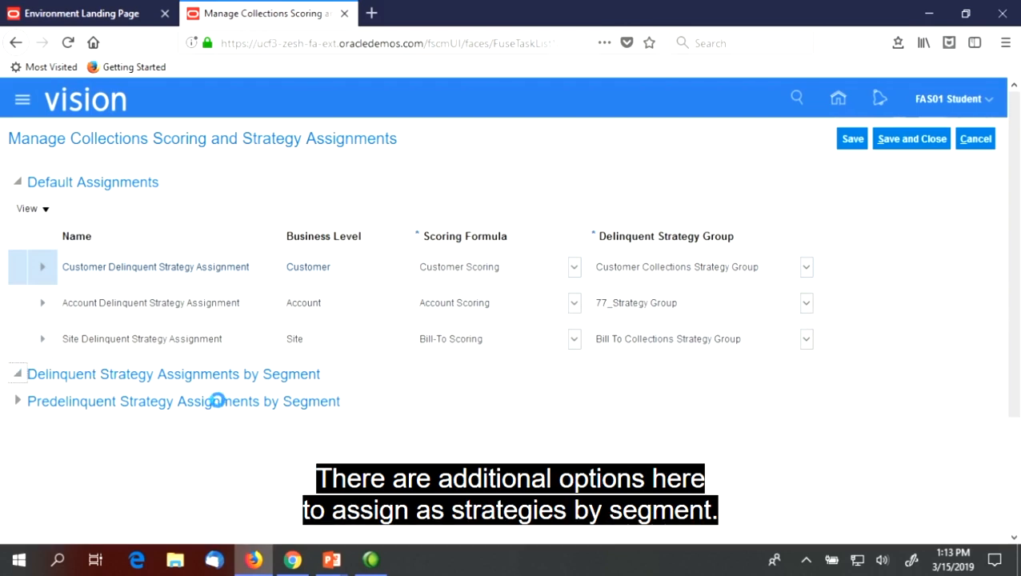
{"action": "scroll", "coordinate": [219, 408], "scroll_direction": "down", "scroll_amount": 3}
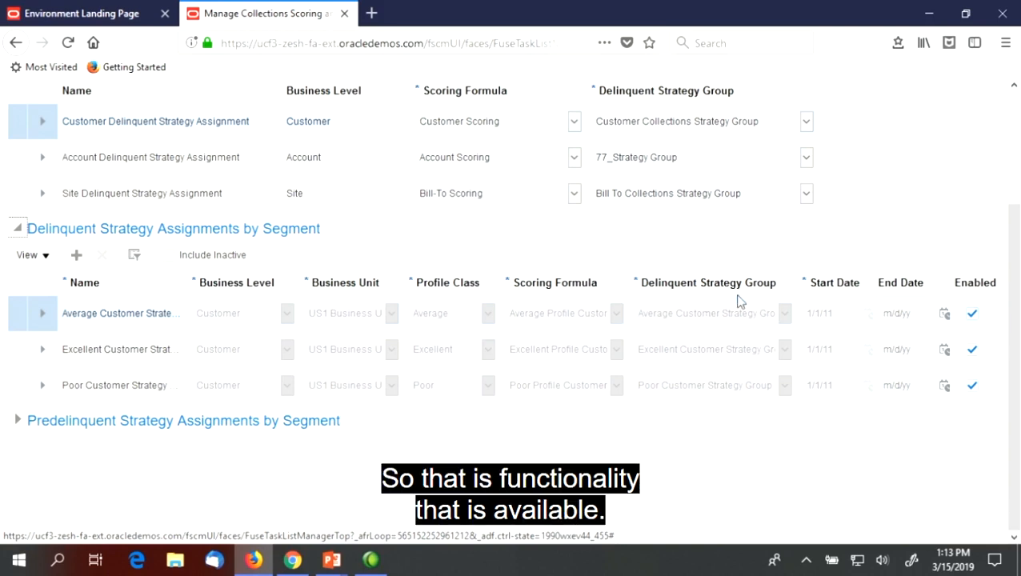
{"action": "scroll", "coordinate": [486, 315], "scroll_direction": "up", "scroll_amount": 4}
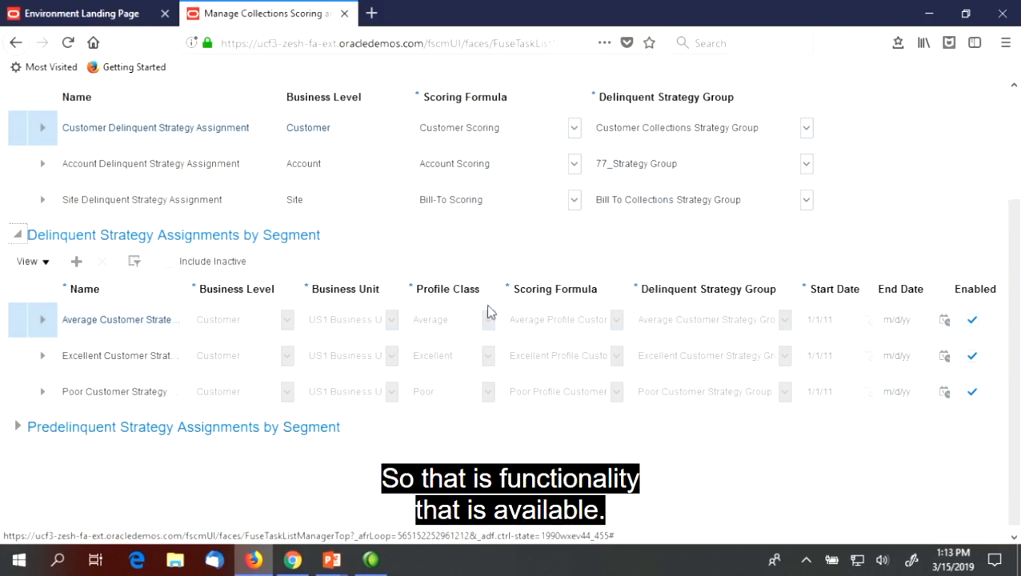
{"action": "left_click", "coordinate": [978, 140]}
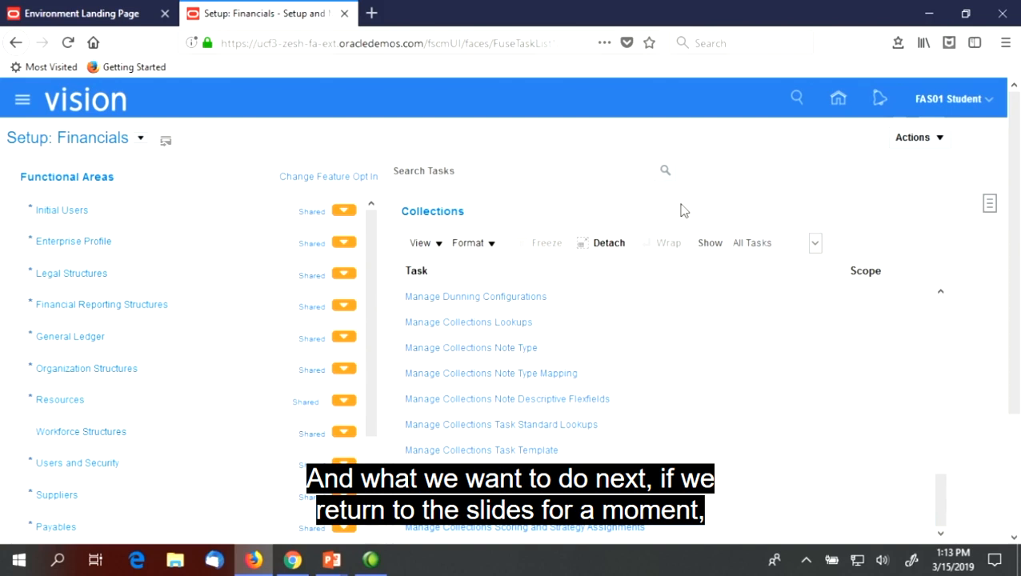
Consult the Instructor Demo outline in the PowerPoint slide show and switch to the collector's session in Chrome
{"action": "key", "text": "alt+Tab"}
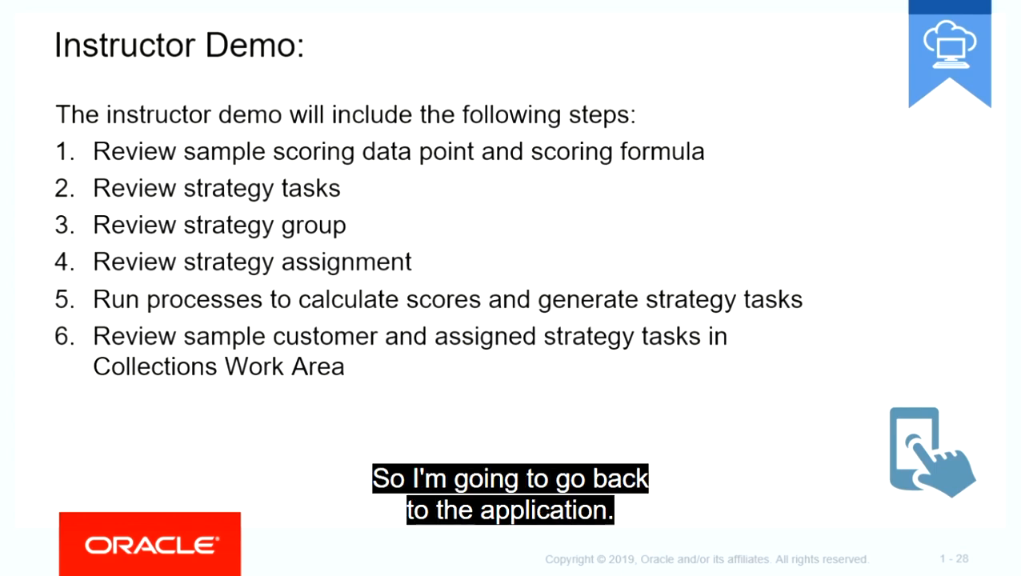
{"action": "key", "text": "alt+Tab"}
{"action": "key", "text": "alt+Tab"}
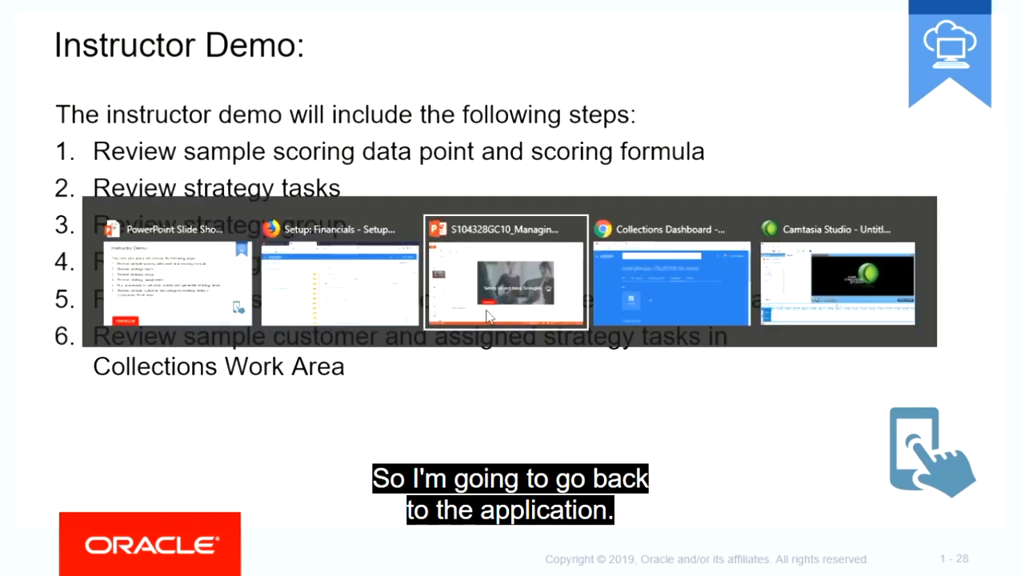
{"action": "key", "text": "alt+Tab"}
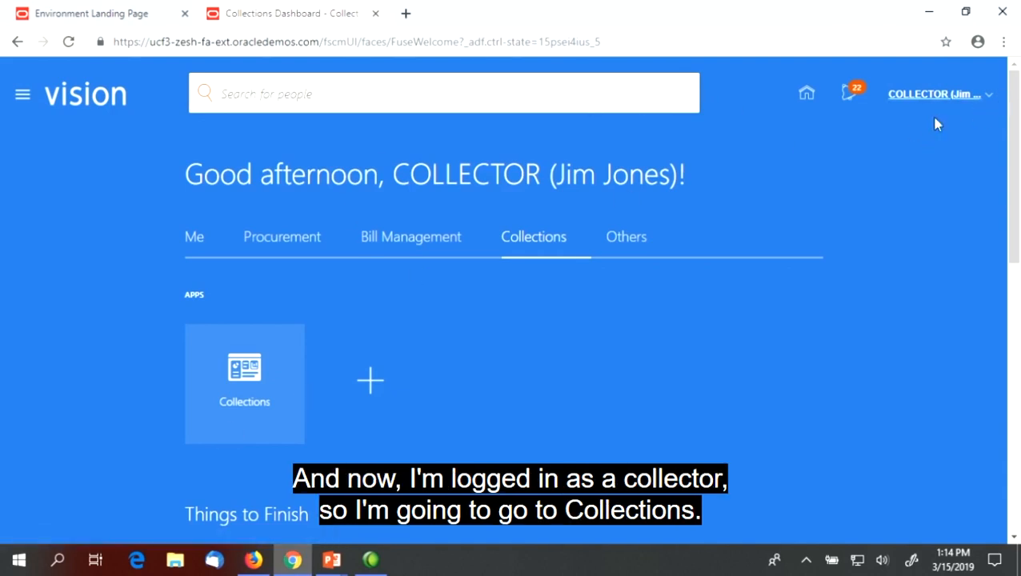
Open the Collections work area and search for the customer Yellow Bird Corporation
{"action": "left_click", "coordinate": [262, 375]}
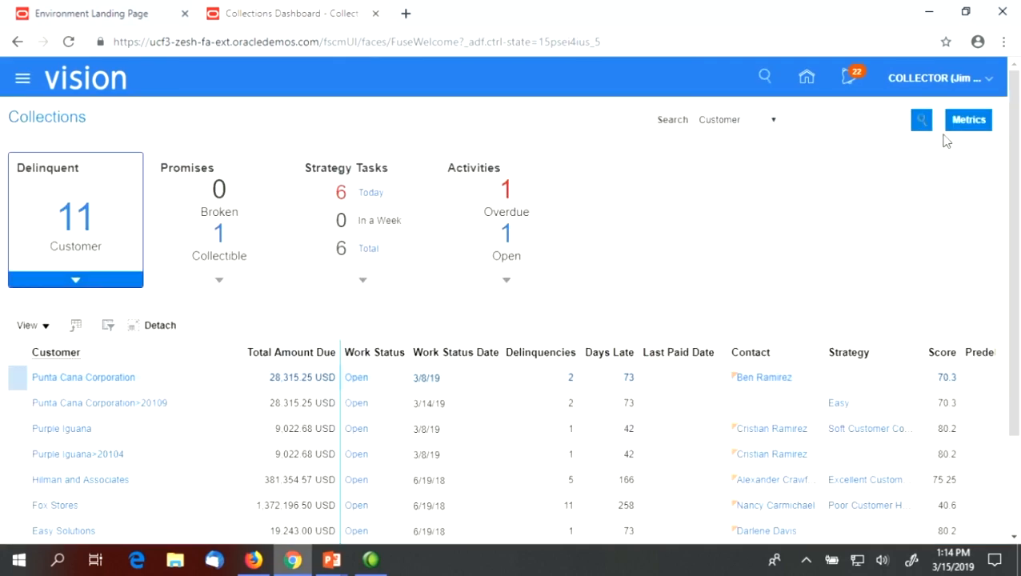
{"action": "left_click", "coordinate": [843, 121]}
{"action": "type", "text": "Yellow Bird"}
{"action": "left_click", "coordinate": [922, 120]}
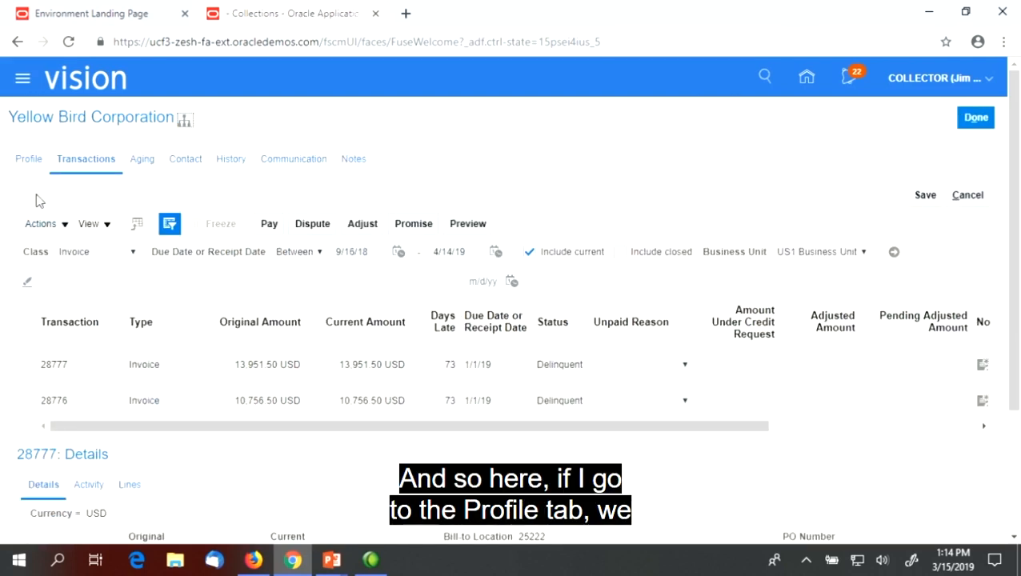
Review the customer's profile details, including the Status, and check the strategies and task details in the profile
{"action": "left_click", "coordinate": [24, 162]}
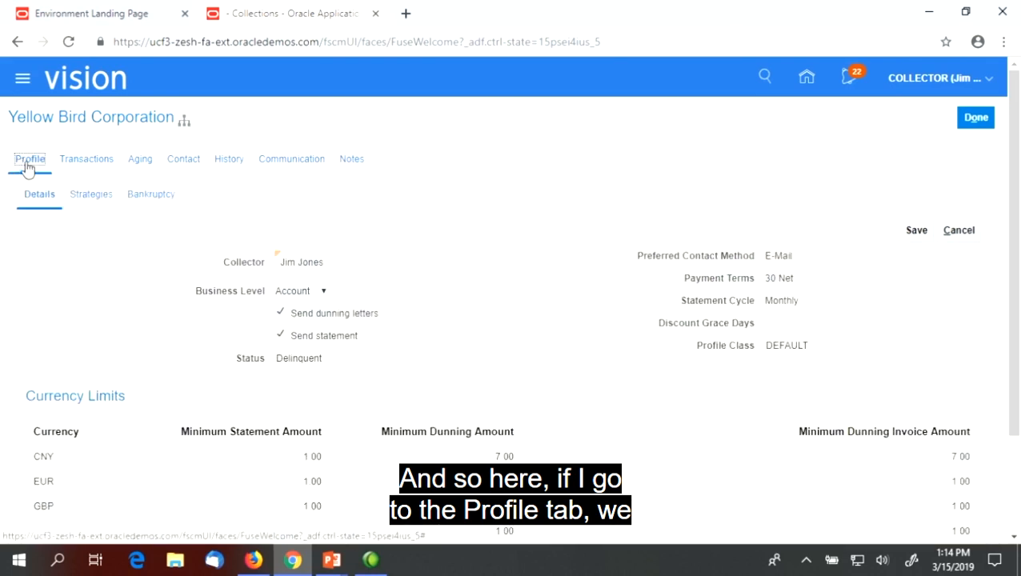
{"action": "scroll", "coordinate": [356, 333], "scroll_direction": "down", "scroll_amount": 1}
{"action": "scroll", "coordinate": [349, 316], "scroll_direction": "up", "scroll_amount": 1}
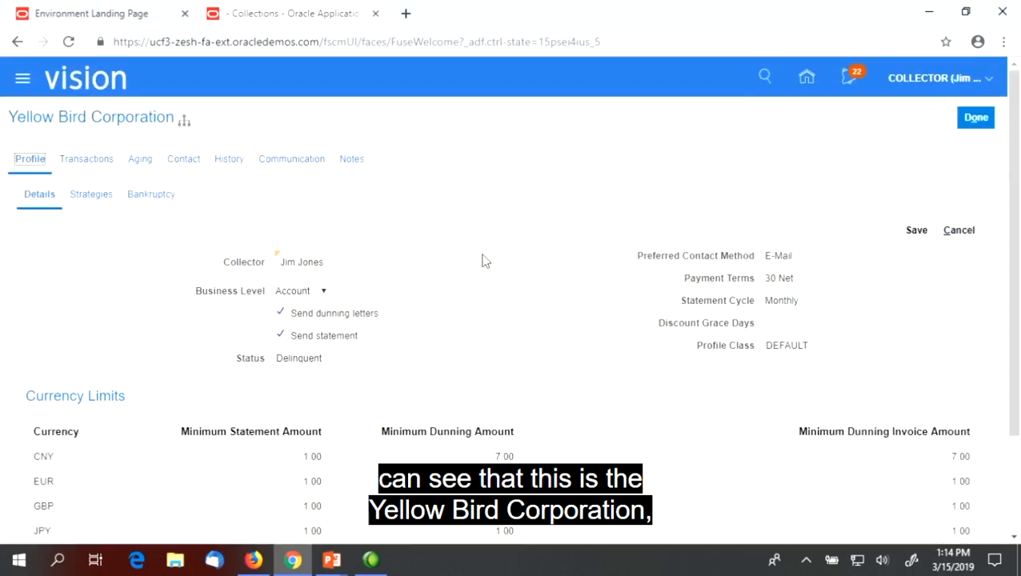
{"action": "left_click_drag", "start_coordinate": [276, 359], "coordinate": [327, 364]}
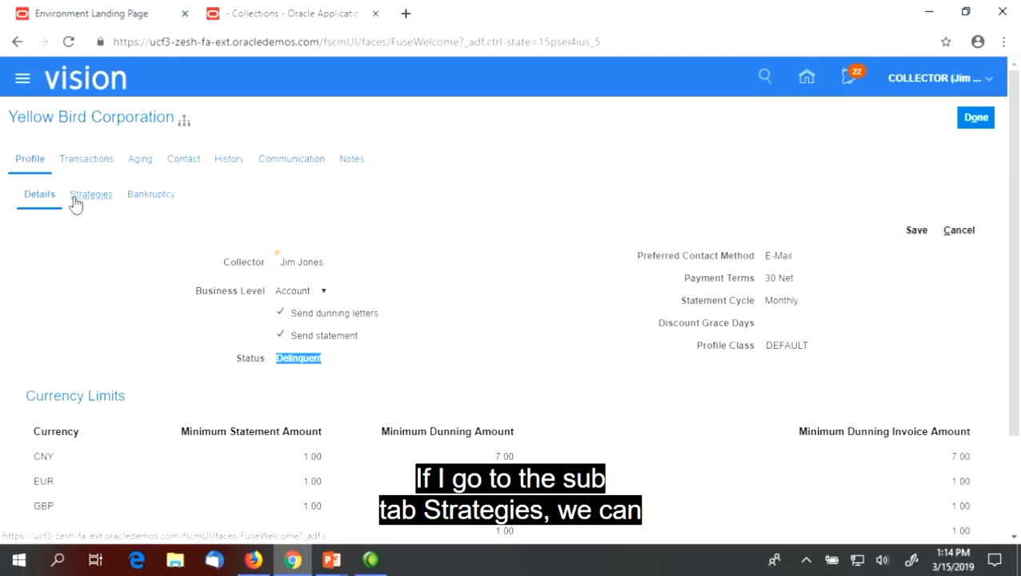
{"action": "left_click", "coordinate": [101, 200]}
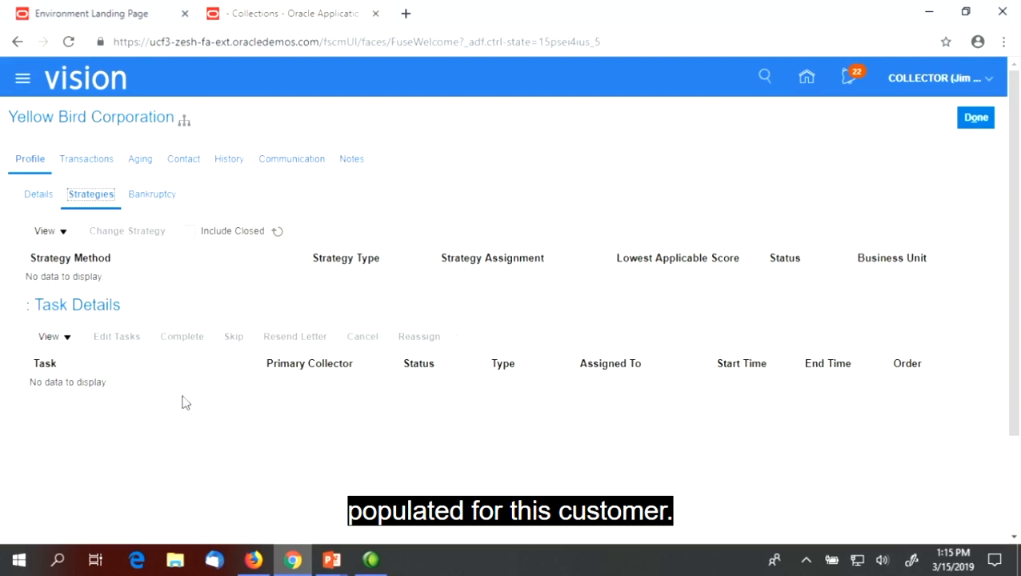
Close the customer's record, switch to the setup session in Firefox and open the Scheduled Processes work area
{"action": "left_click", "coordinate": [977, 119]}
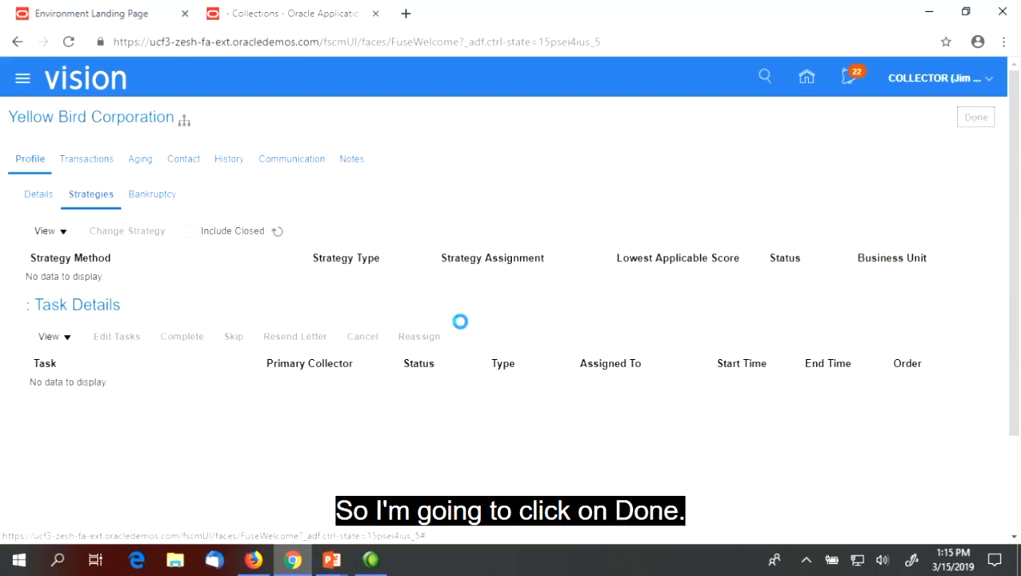
{"action": "left_click", "coordinate": [253, 560]}
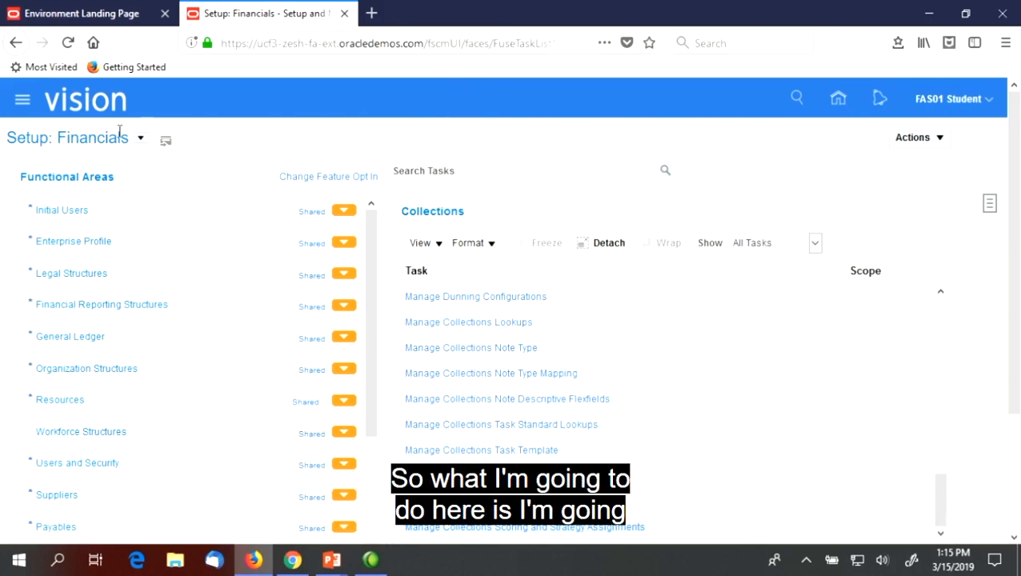
{"action": "left_click", "coordinate": [24, 101]}
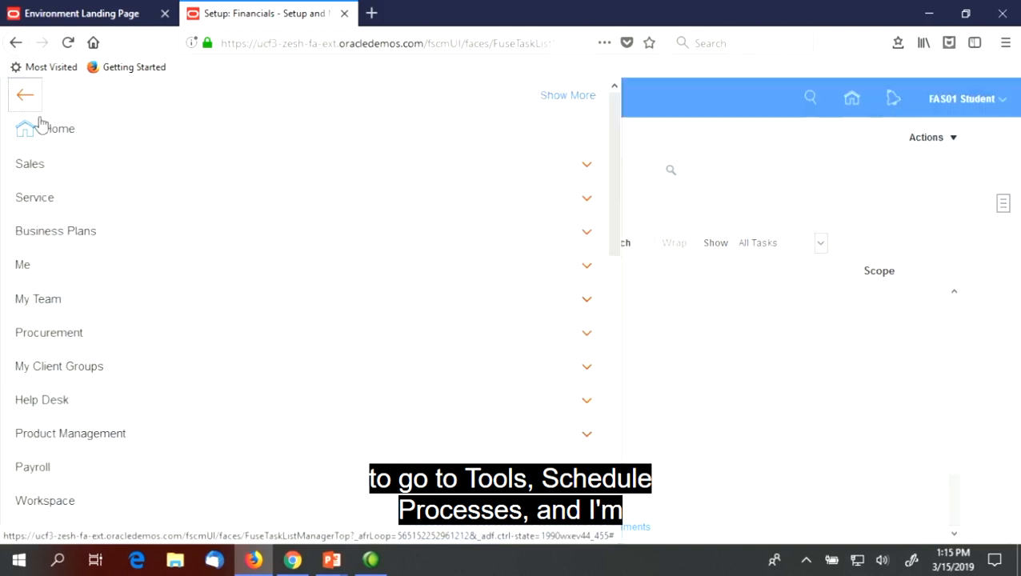
{"action": "scroll", "coordinate": [221, 285], "scroll_direction": "down", "scroll_amount": 10}
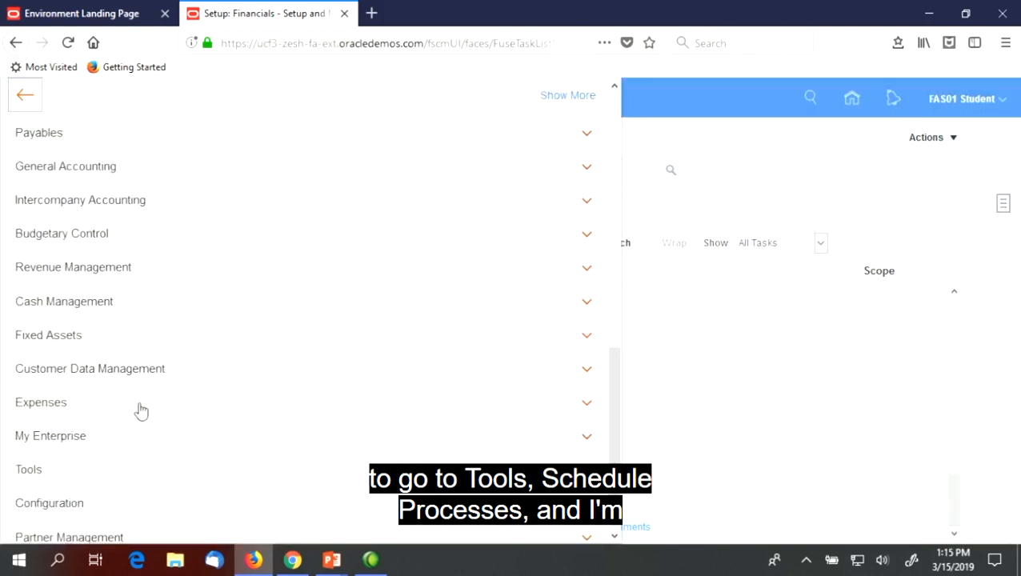
{"action": "left_click", "coordinate": [28, 471]}
{"action": "scroll", "coordinate": [335, 377], "scroll_direction": "down", "scroll_amount": 5}
{"action": "left_click", "coordinate": [120, 343]}
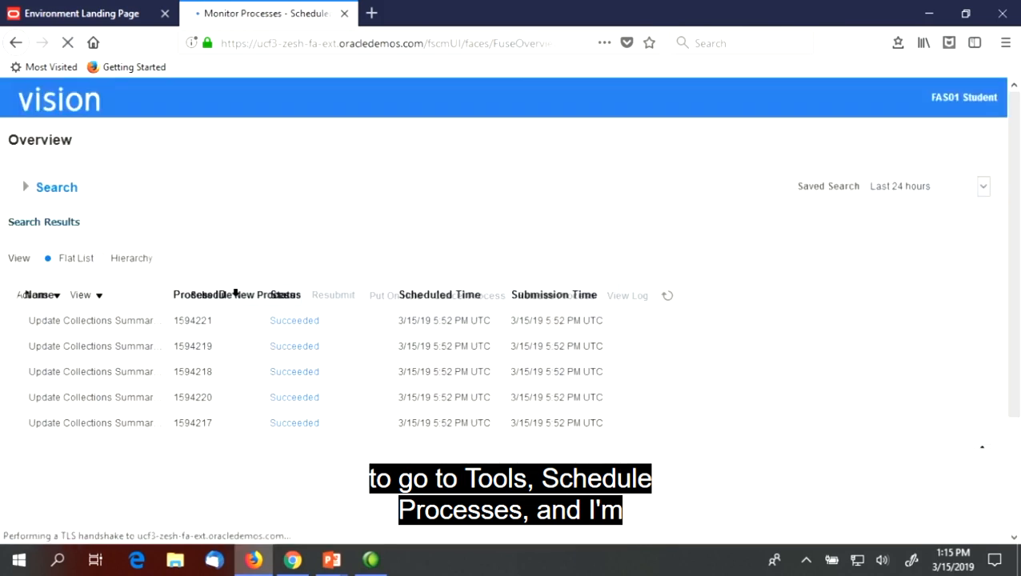
Start scheduling a new process and search the process names for "Refresh Receivables%"
{"action": "left_click", "coordinate": [172, 298]}
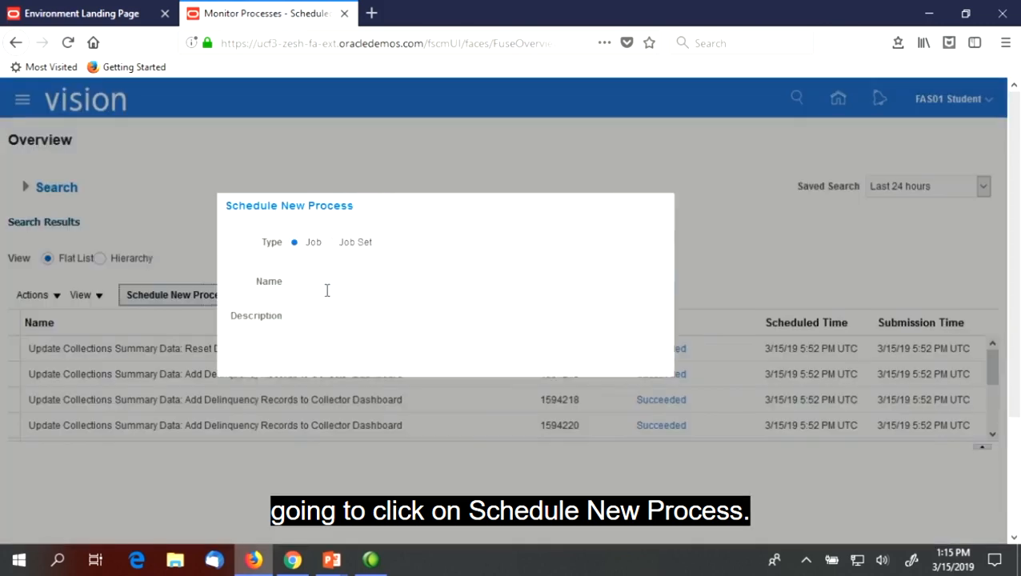
{"action": "left_click", "coordinate": [720, 284]}
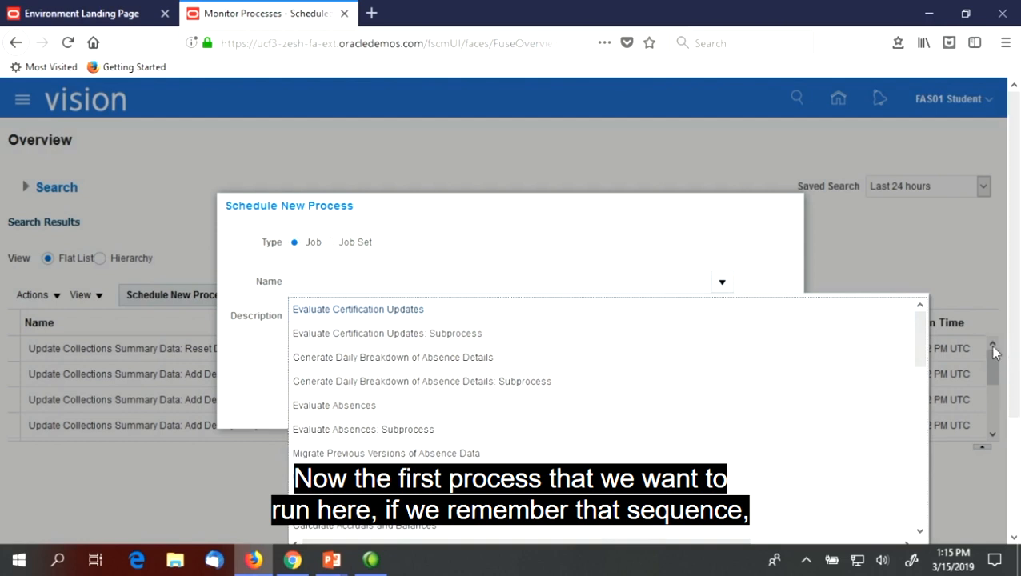
{"action": "scroll", "coordinate": [1011, 400], "scroll_direction": "down", "scroll_amount": 2}
{"action": "left_click_drag", "start_coordinate": [920, 258], "coordinate": [931, 436]}
{"action": "left_click", "coordinate": [308, 480]}
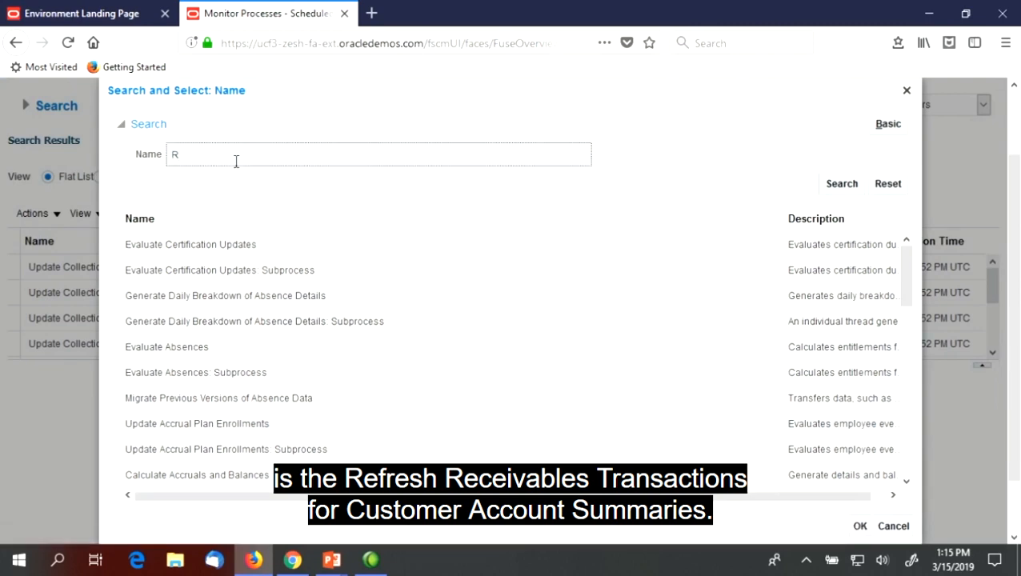
{"action": "type", "text": "Refresh Rece"}
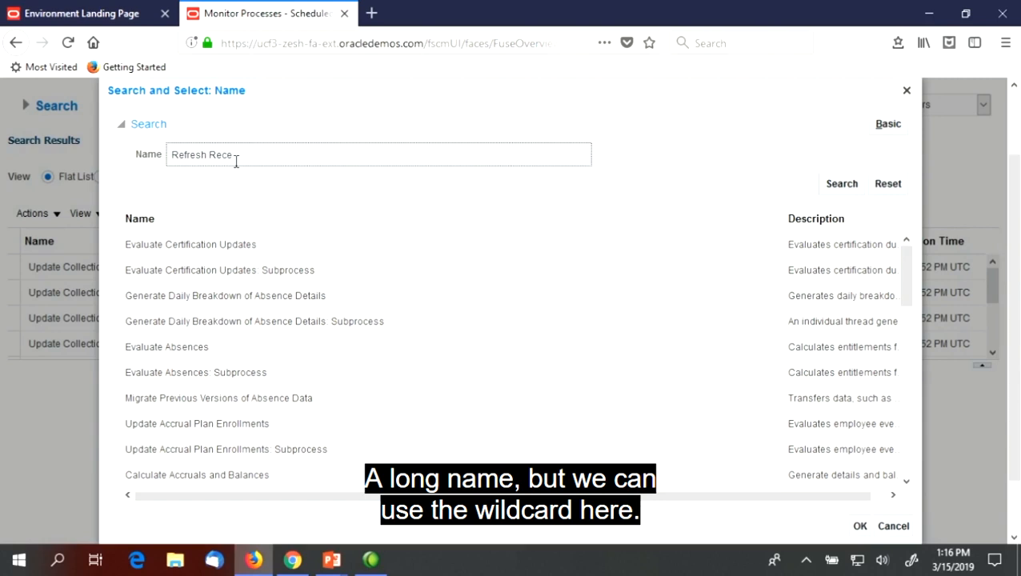
{"action": "type", "text": "ivables%"}
{"action": "left_click", "coordinate": [828, 189]}
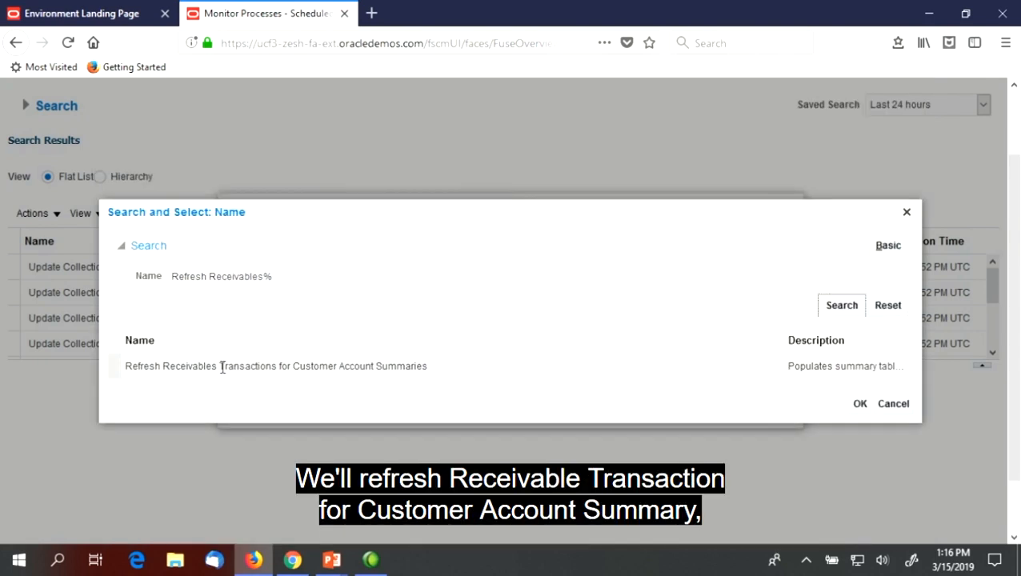
Select Refresh Receivables Transactions for Customer Account Summaries and submit it with the default options, acknowledging the confirmation
{"action": "left_click", "coordinate": [275, 367]}
{"action": "left_click", "coordinate": [859, 405]}
{"action": "left_click", "coordinate": [740, 408]}
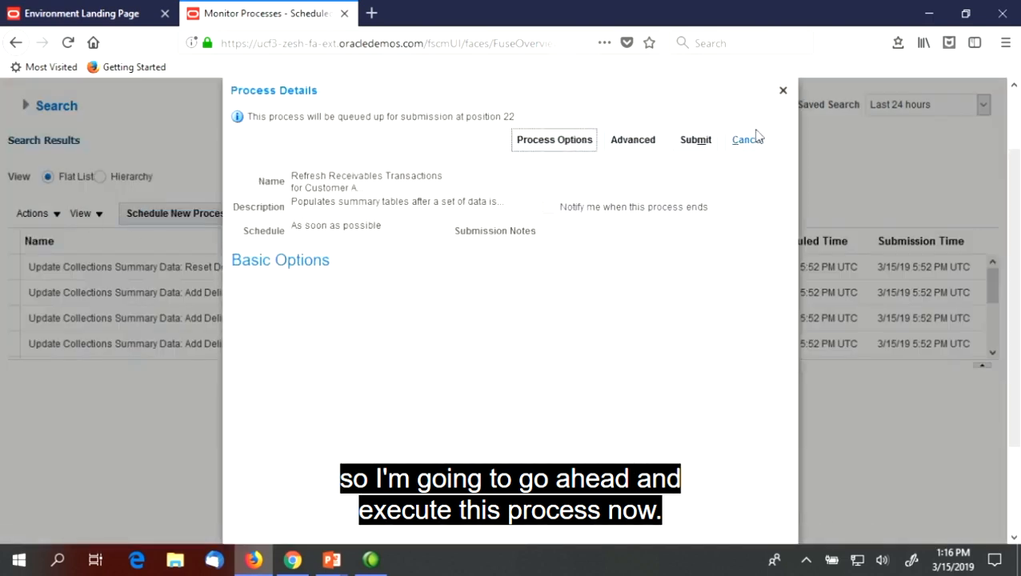
{"action": "mouse_move", "coordinate": [1010, 253]}
{"action": "left_mouse_down"}
{"action": "mouse_move", "coordinate": [1009, 333]}
{"action": "mouse_move", "coordinate": [1008, 235]}
{"action": "left_mouse_up"}
{"action": "left_click", "coordinate": [695, 163]}
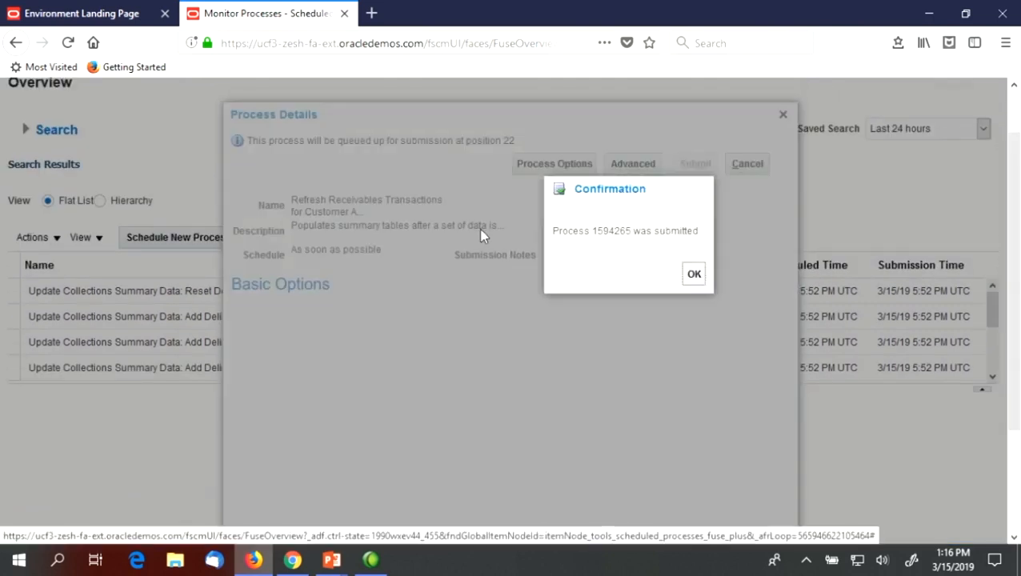
{"action": "left_click", "coordinate": [694, 280]}
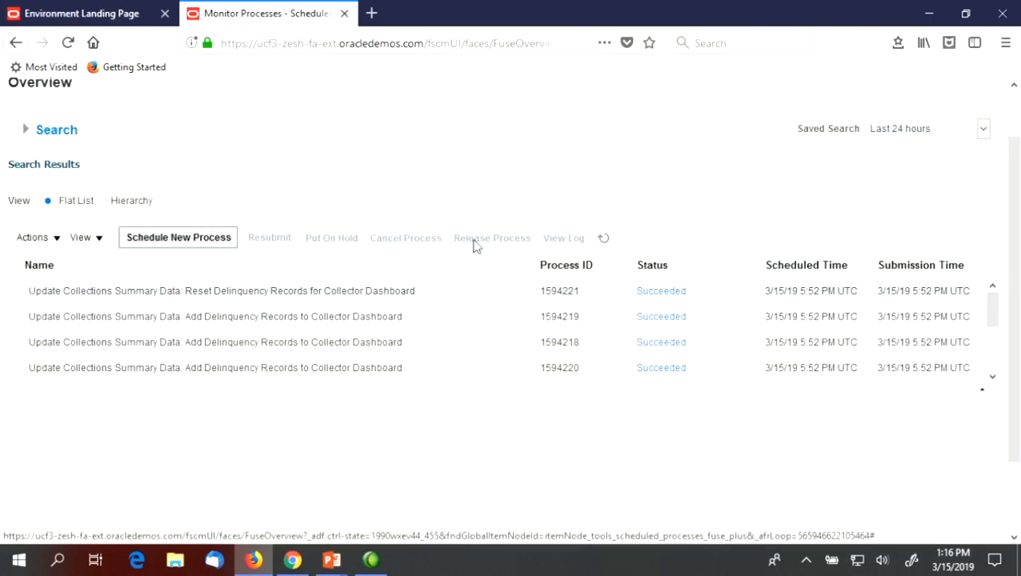
Refresh the process list until the receivables refresh process has finished
{"action": "left_click", "coordinate": [602, 237]}
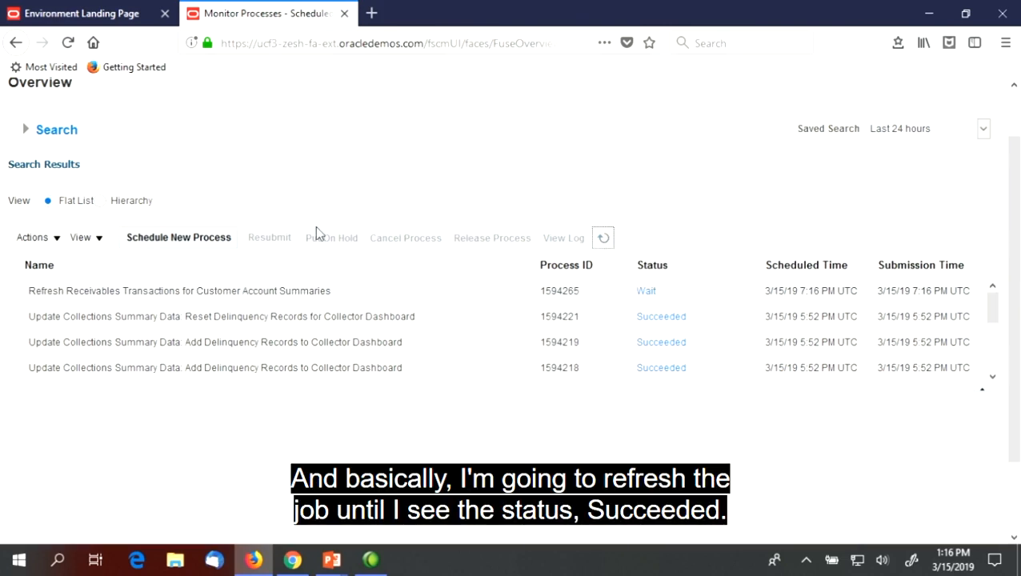
{"action": "left_click", "coordinate": [608, 241]}
{"action": "left_click", "coordinate": [604, 238]}
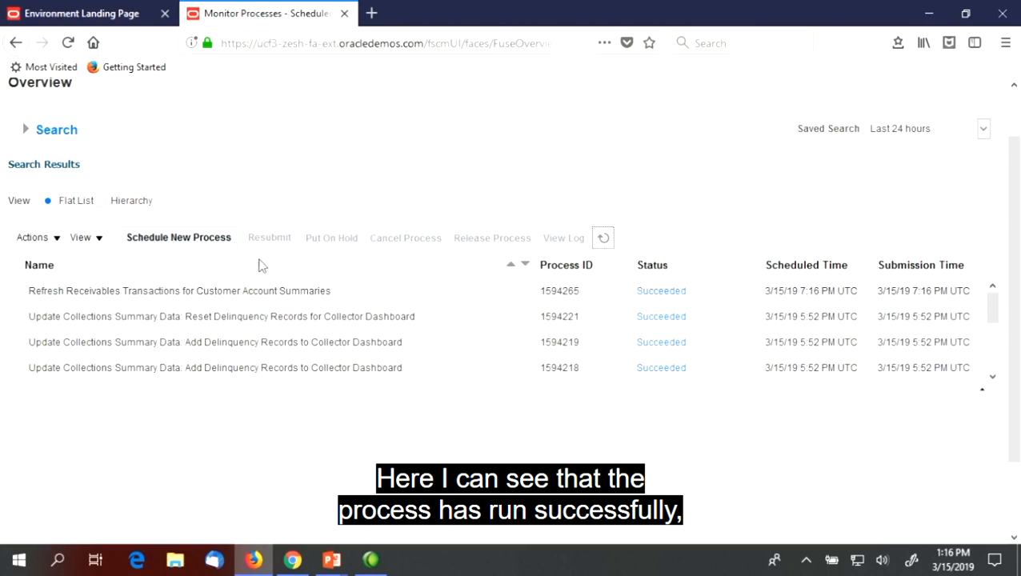
Start scheduling another process, clear the prefilled process name and search the names for "Collections Delinquency"
{"action": "left_click", "coordinate": [192, 244]}
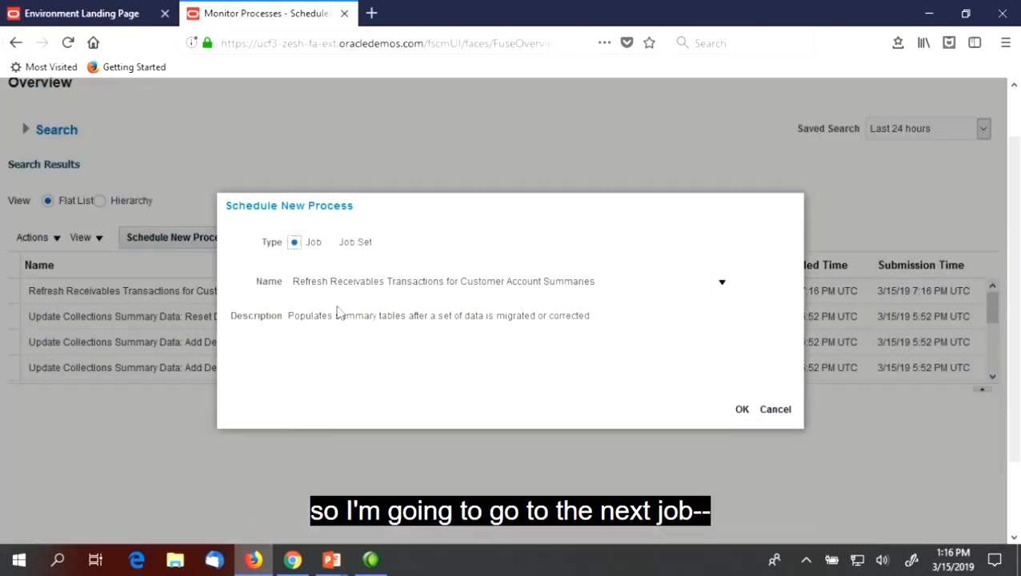
{"action": "left_click_drag", "start_coordinate": [616, 282], "coordinate": [4, 269]}
{"action": "key", "text": "BackSpace"}
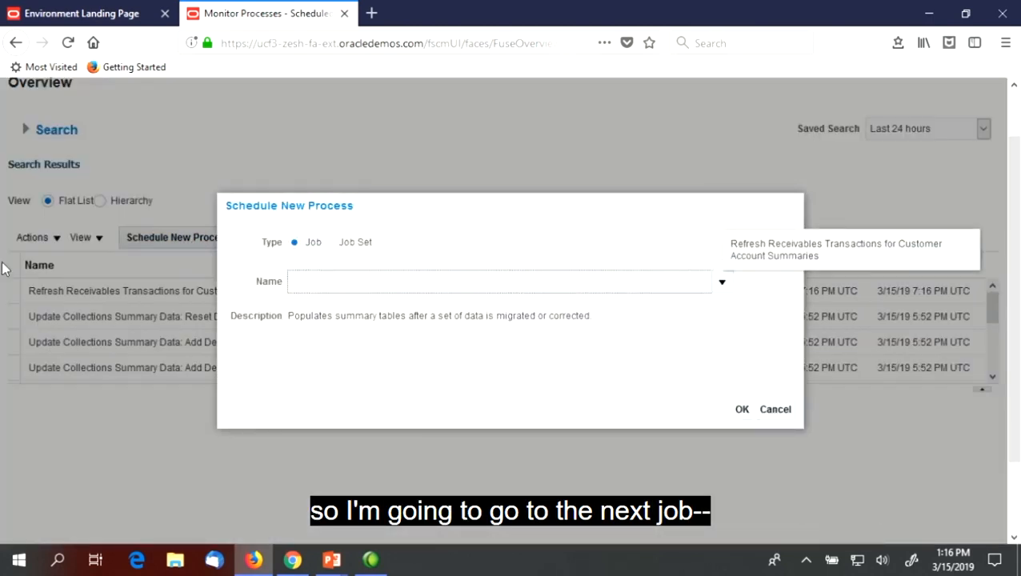
{"action": "left_click", "coordinate": [723, 285]}
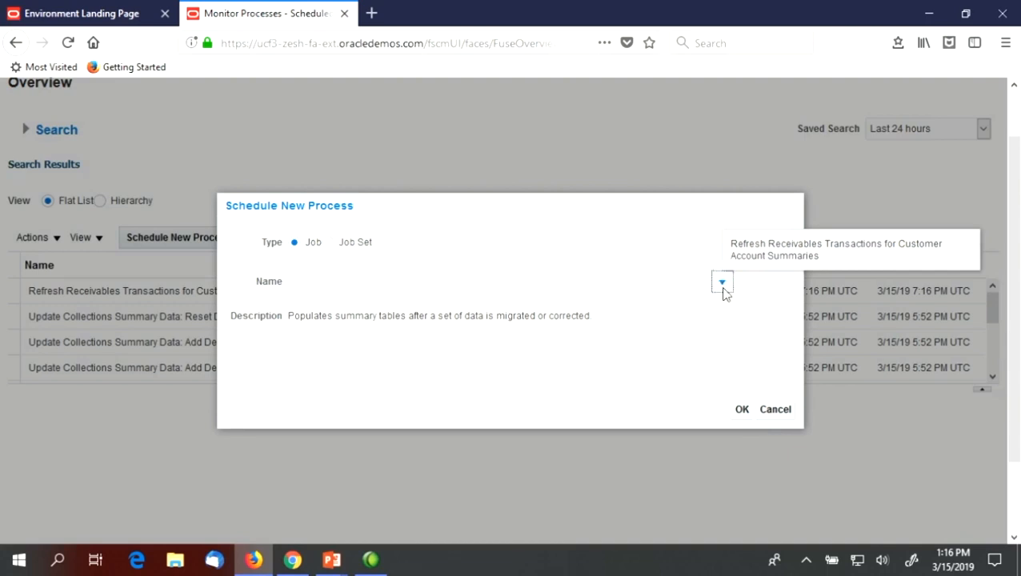
{"action": "left_click_drag", "start_coordinate": [922, 337], "coordinate": [900, 509]}
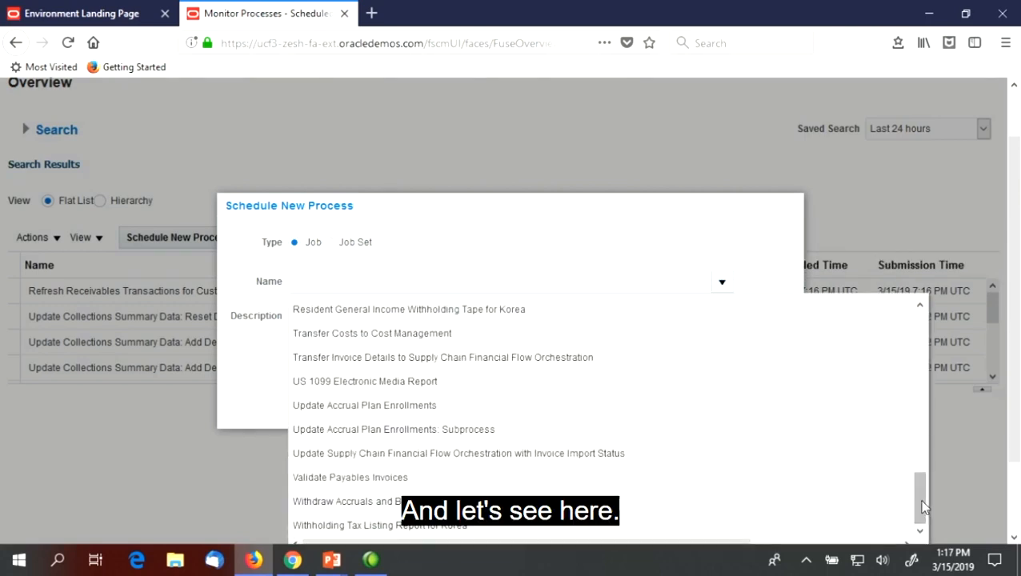
{"action": "left_click_drag", "start_coordinate": [1016, 442], "coordinate": [1016, 498]}
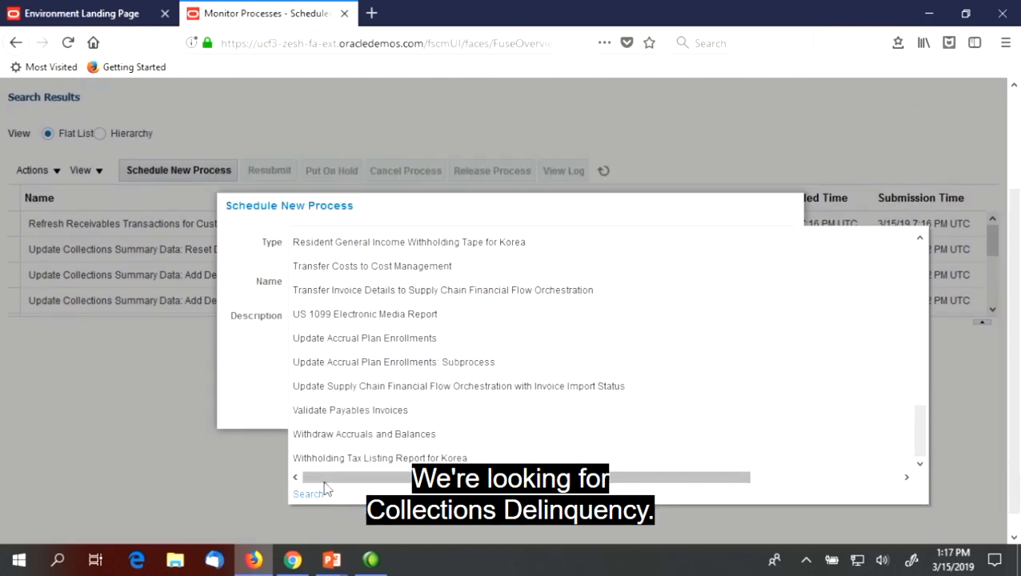
{"action": "left_click", "coordinate": [309, 495]}
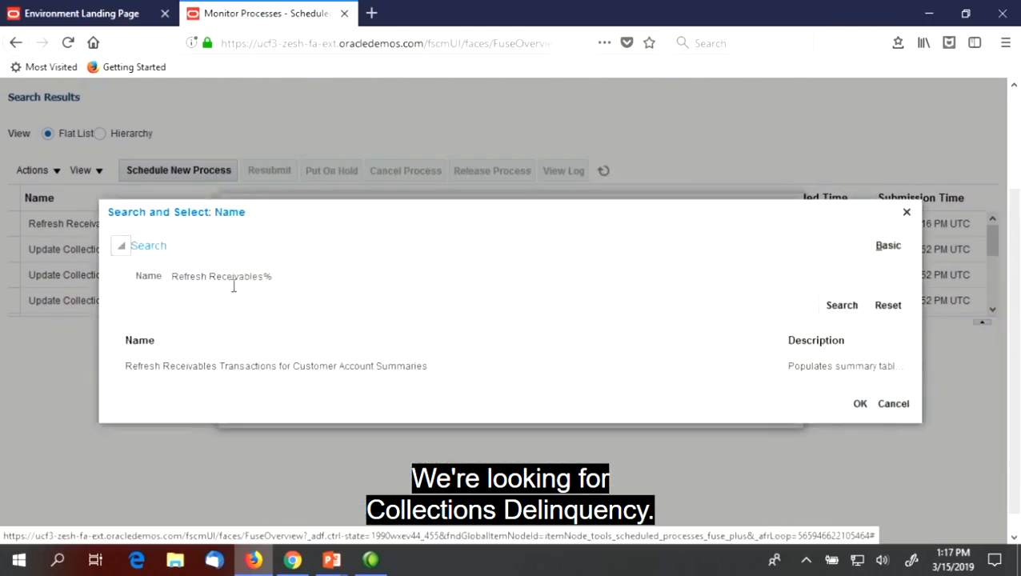
{"action": "triple_click", "coordinate": [255, 280]}
{"action": "type", "text": "Collections"}
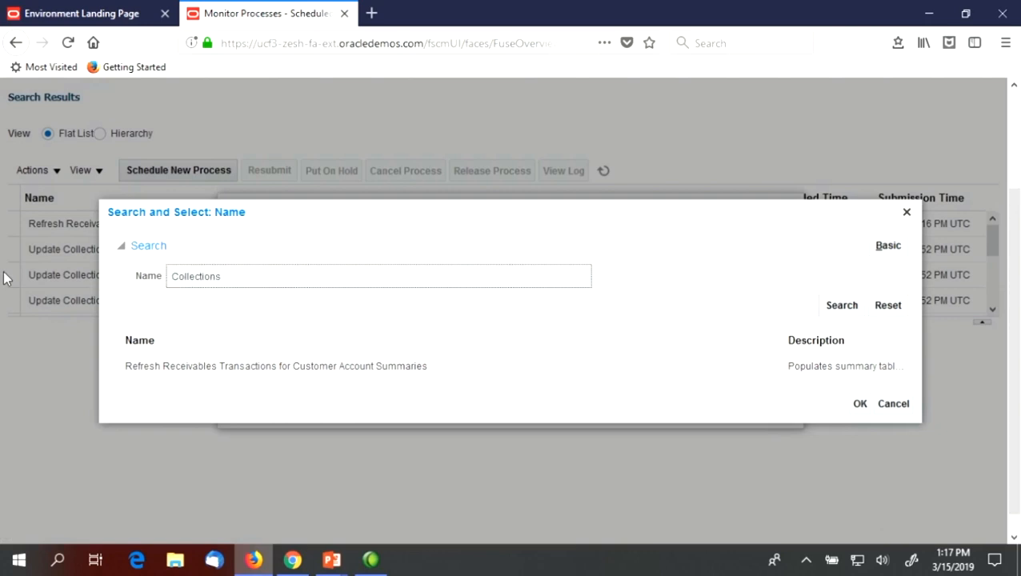
{"action": "key", "text": "Return"}
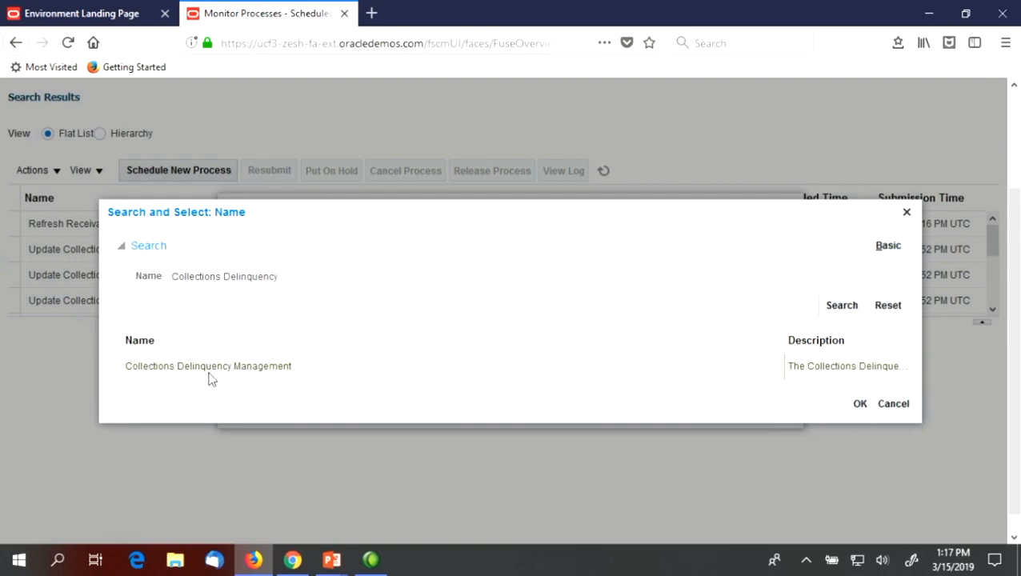
Choose Collections Delinquency Management as the process and open its process details
{"action": "left_click", "coordinate": [232, 368]}
{"action": "left_click", "coordinate": [859, 404]}
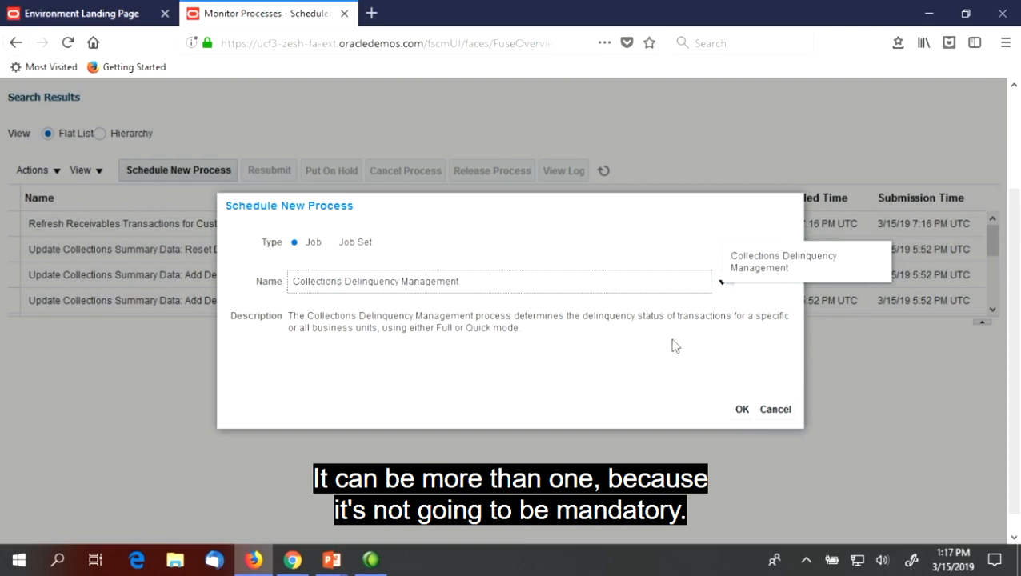
{"action": "left_click", "coordinate": [742, 409]}
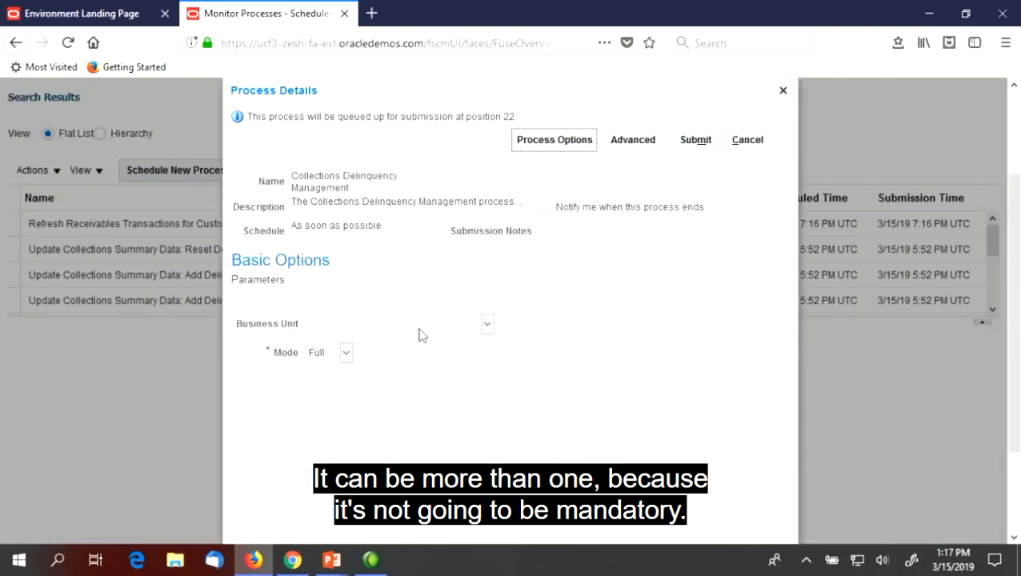
Set the Business Unit to US1 Business Unit, submit the delinquency process and refresh the process list until it finishes
{"action": "left_click", "coordinate": [336, 325]}
{"action": "left_click", "coordinate": [336, 324]}
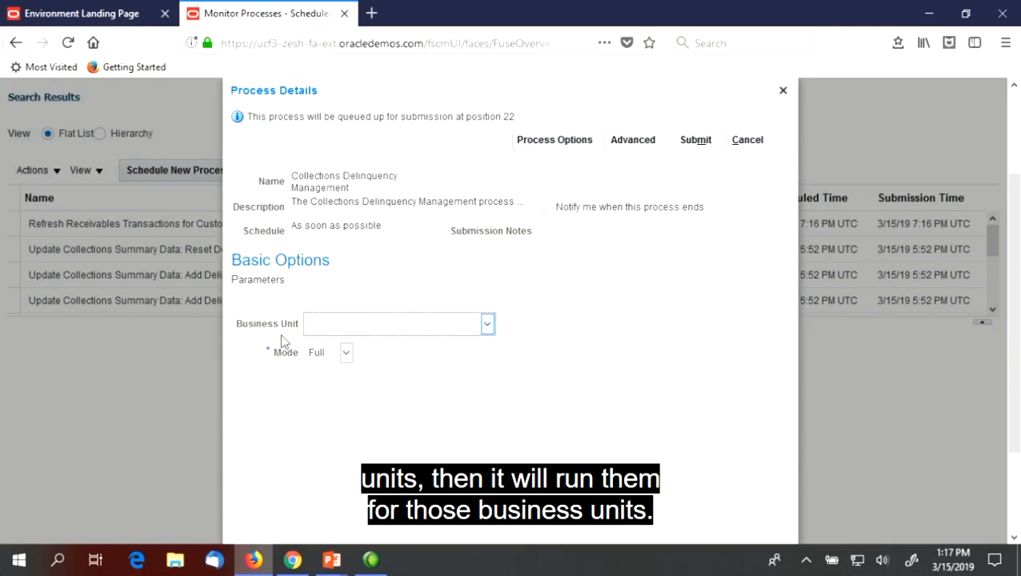
{"action": "left_click", "coordinate": [422, 325]}
{"action": "left_click", "coordinate": [382, 367]}
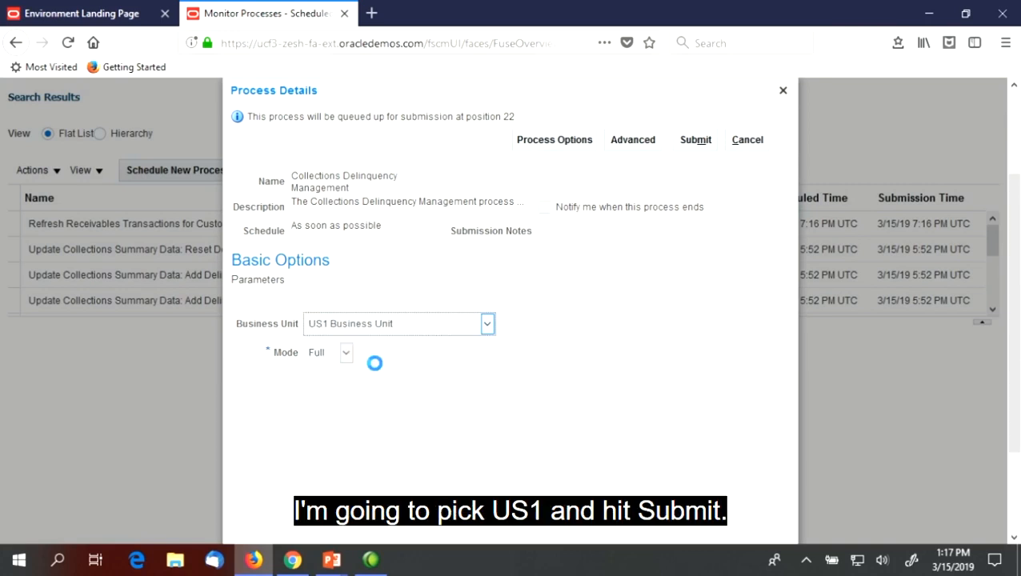
{"action": "left_click", "coordinate": [698, 141]}
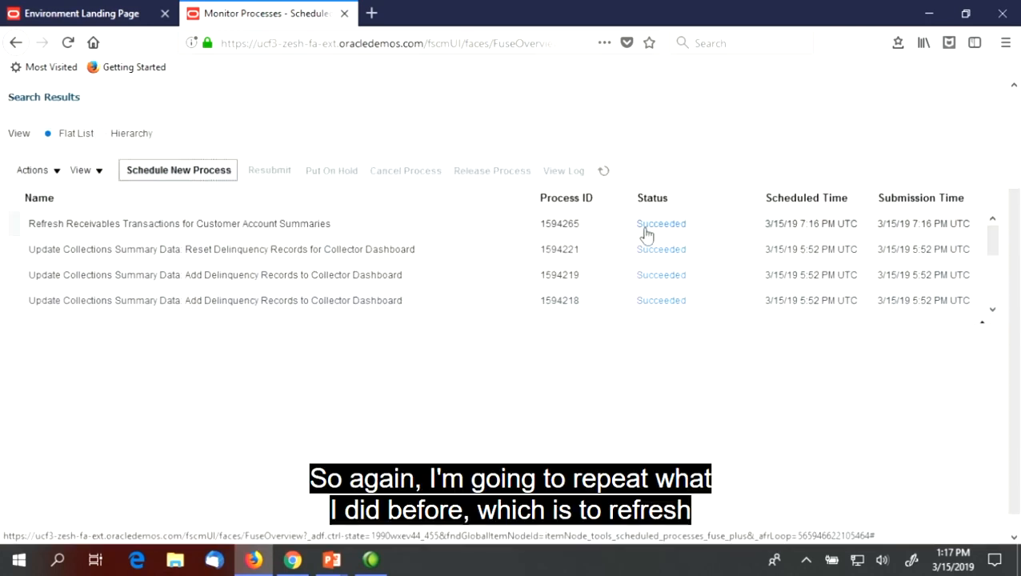
{"action": "left_click", "coordinate": [604, 171]}
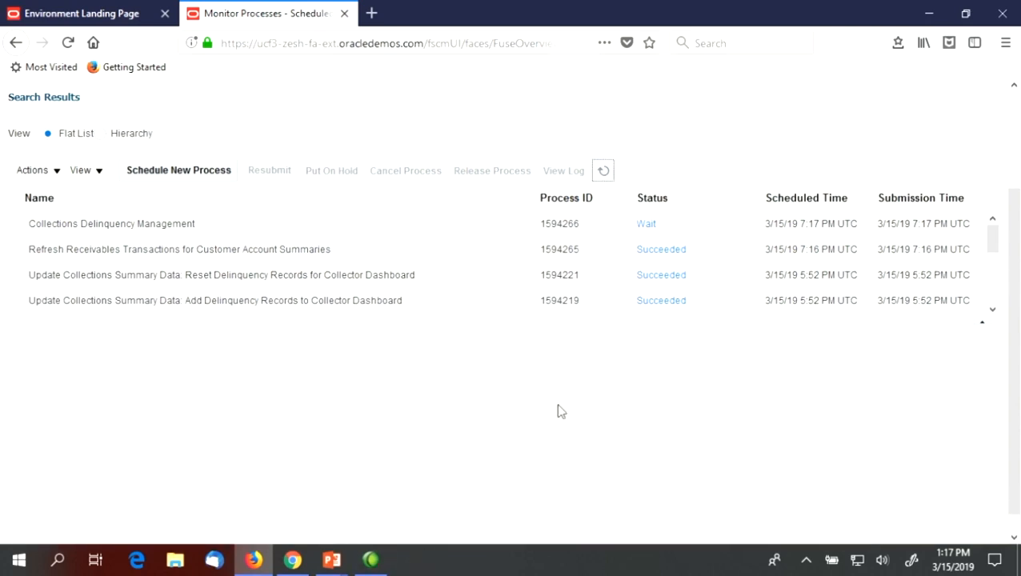
{"action": "left_click", "coordinate": [603, 170]}
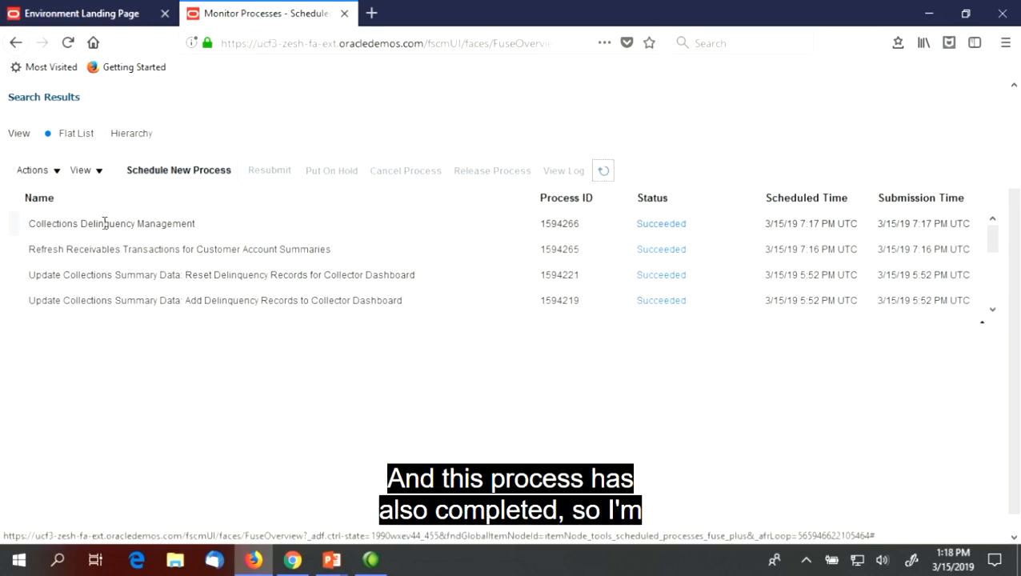
Start scheduling another process, clear the prefilled process name and search the process names for "Collections Scoring"
{"action": "left_click", "coordinate": [213, 176]}
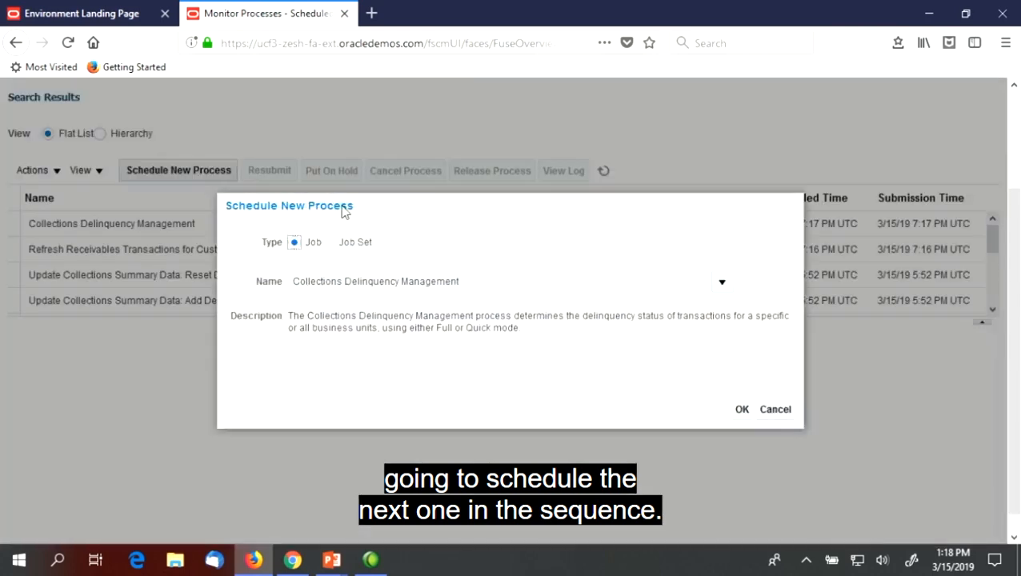
{"action": "triple_click", "coordinate": [502, 282]}
{"action": "key", "text": "BackSpace"}
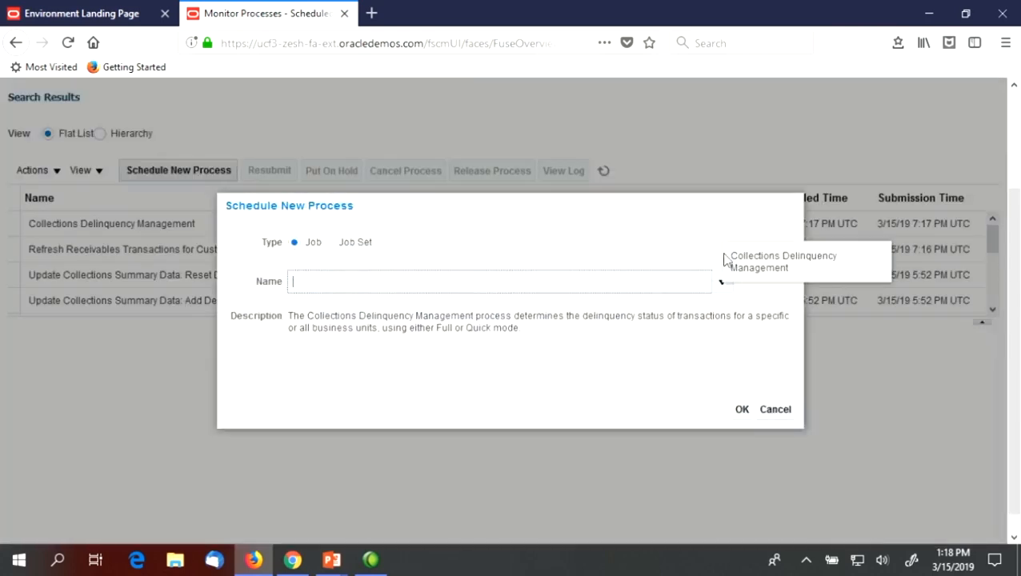
{"action": "left_click", "coordinate": [723, 282]}
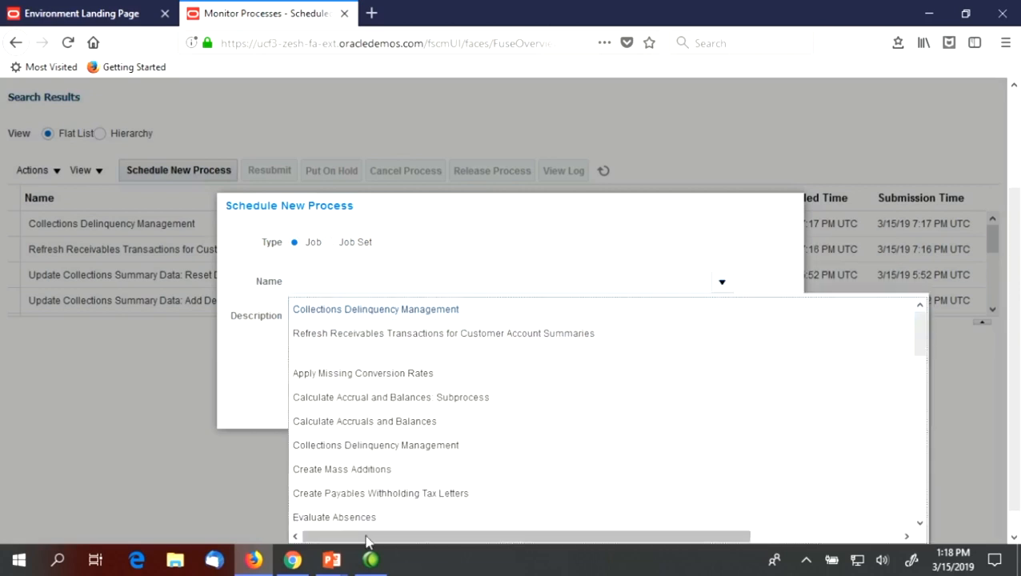
{"action": "left_click_drag", "start_coordinate": [931, 339], "coordinate": [936, 514]}
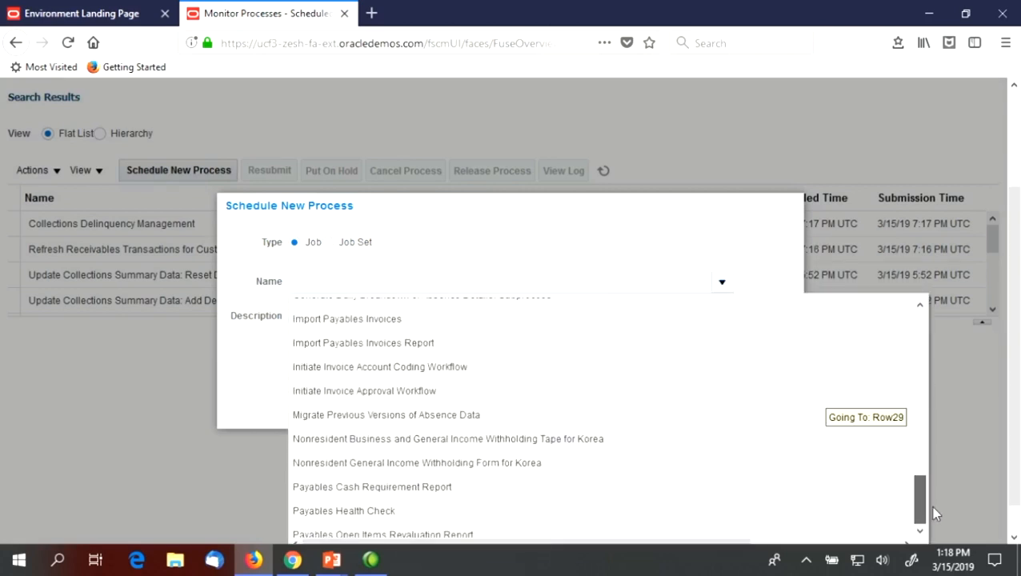
{"action": "left_click_drag", "start_coordinate": [1014, 468], "coordinate": [997, 519]}
{"action": "left_click", "coordinate": [305, 529]}
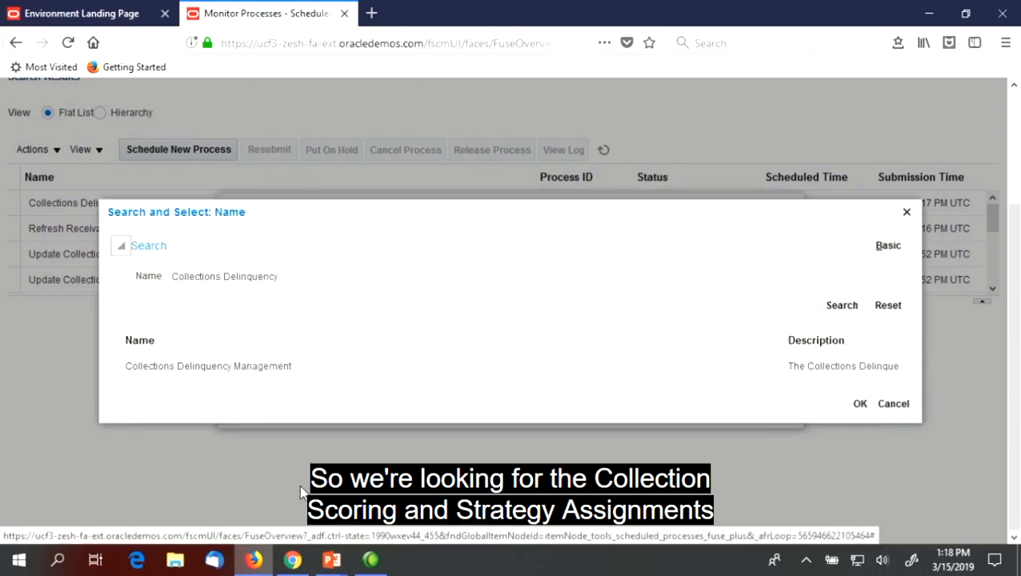
{"action": "triple_click", "coordinate": [312, 275]}
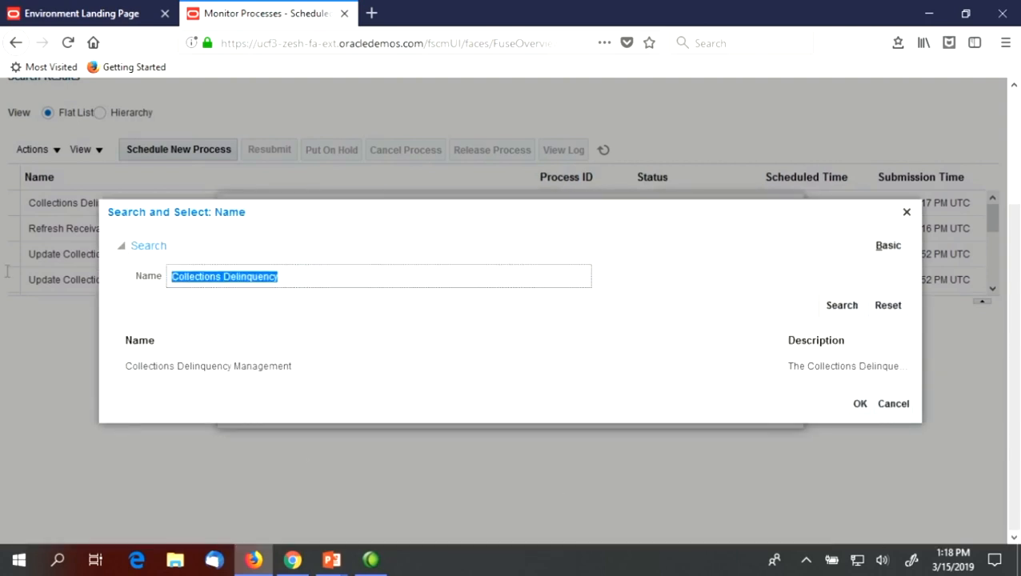
{"action": "type", "text": "Collectio"}
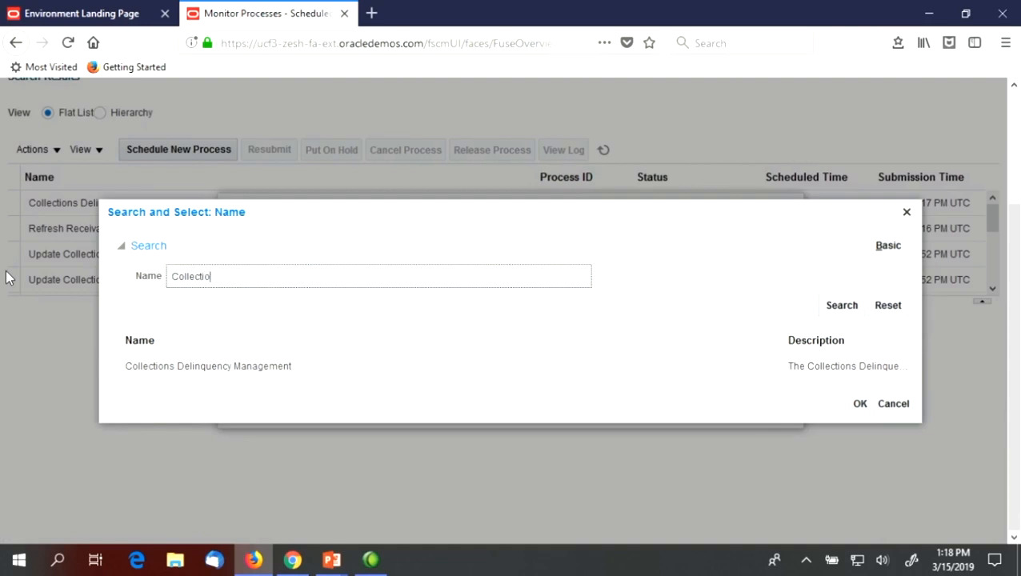
{"action": "type", "text": "ns Scoring"}
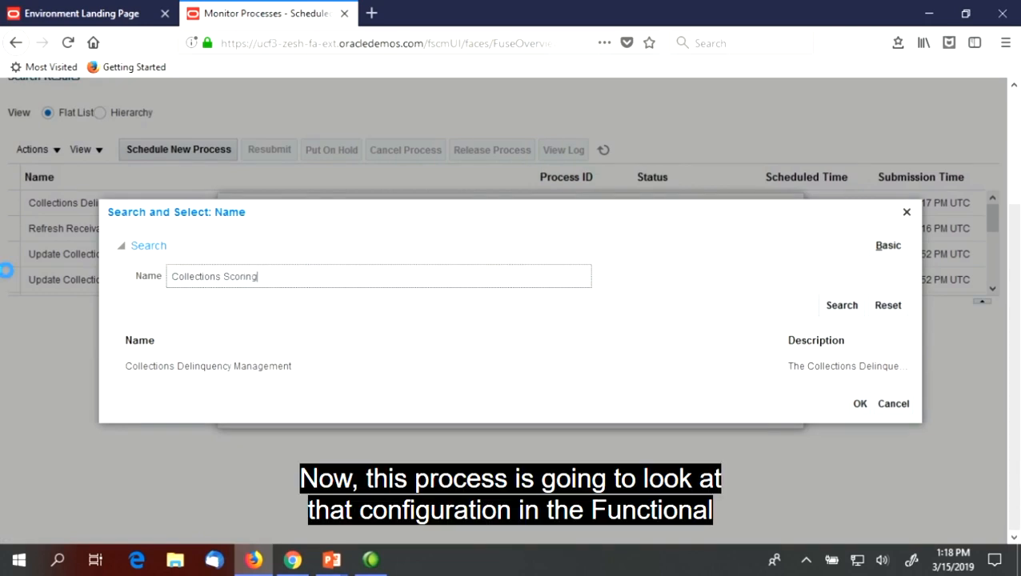
{"action": "key", "text": "Return"}
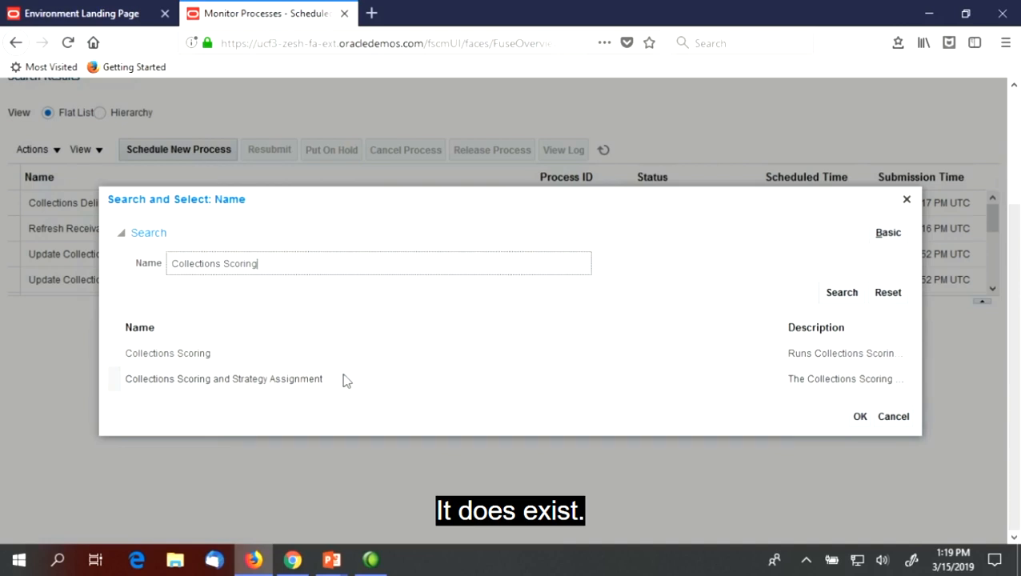
Choose Collections Scoring and Strategy Assignment as the process and open its process details
{"action": "left_click", "coordinate": [288, 385]}
{"action": "left_click", "coordinate": [859, 418]}
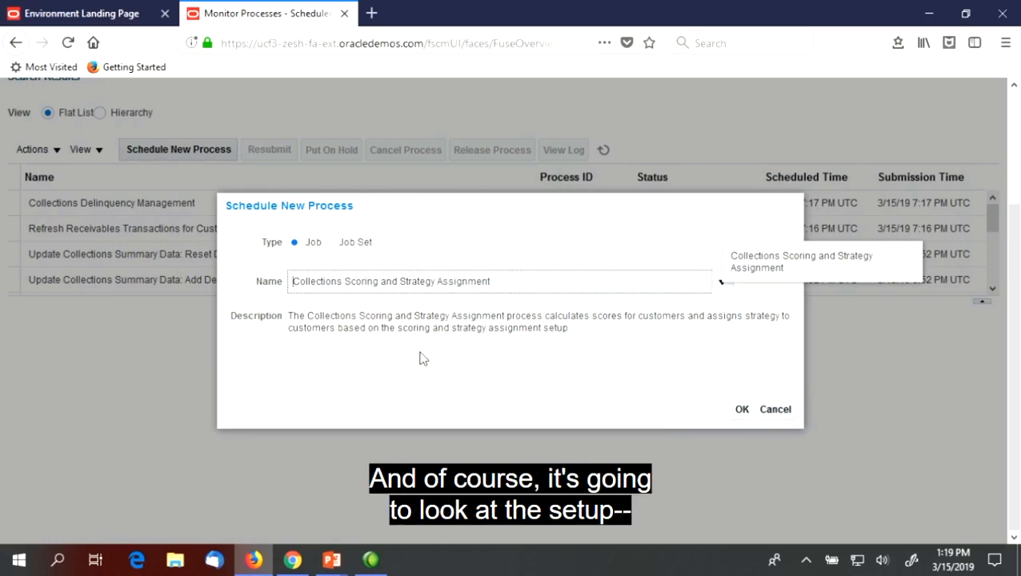
{"action": "left_click", "coordinate": [742, 409]}
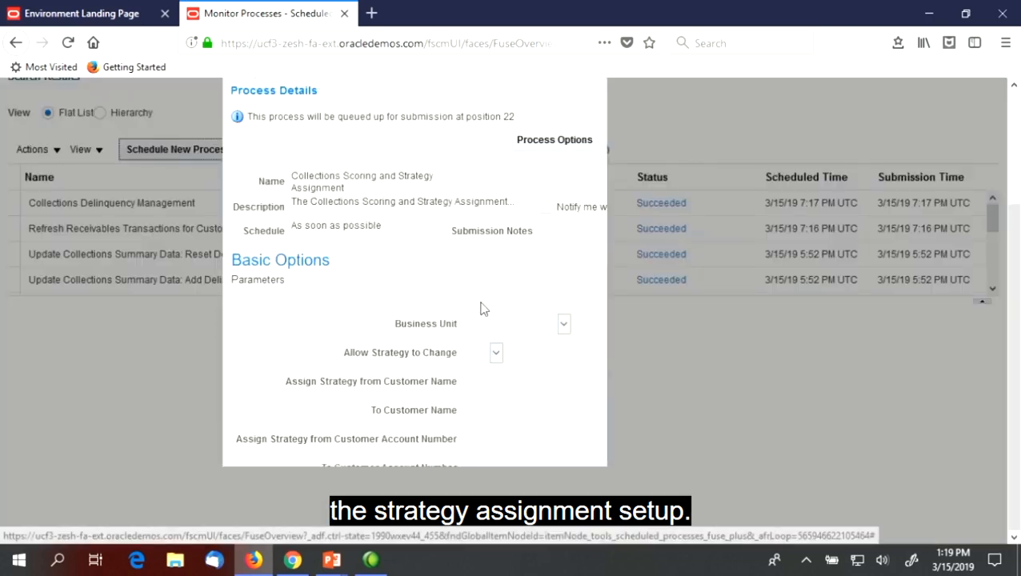
Set the Business Unit to US1 Business Unit, submit the scoring and strategy assignment process and refresh the process list
{"action": "scroll", "coordinate": [742, 244], "scroll_direction": "down", "scroll_amount": 3}
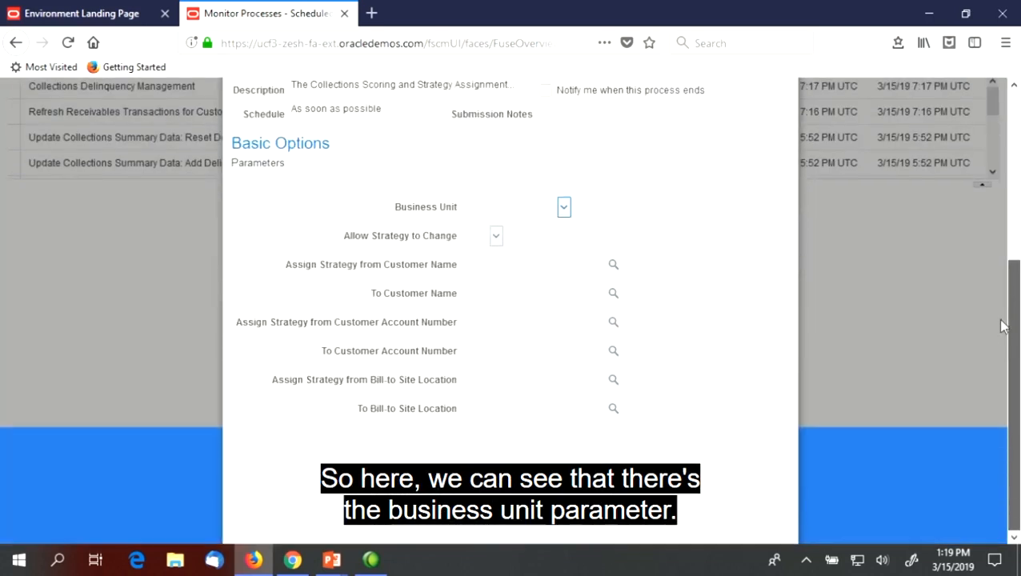
{"action": "left_click", "coordinate": [564, 207]}
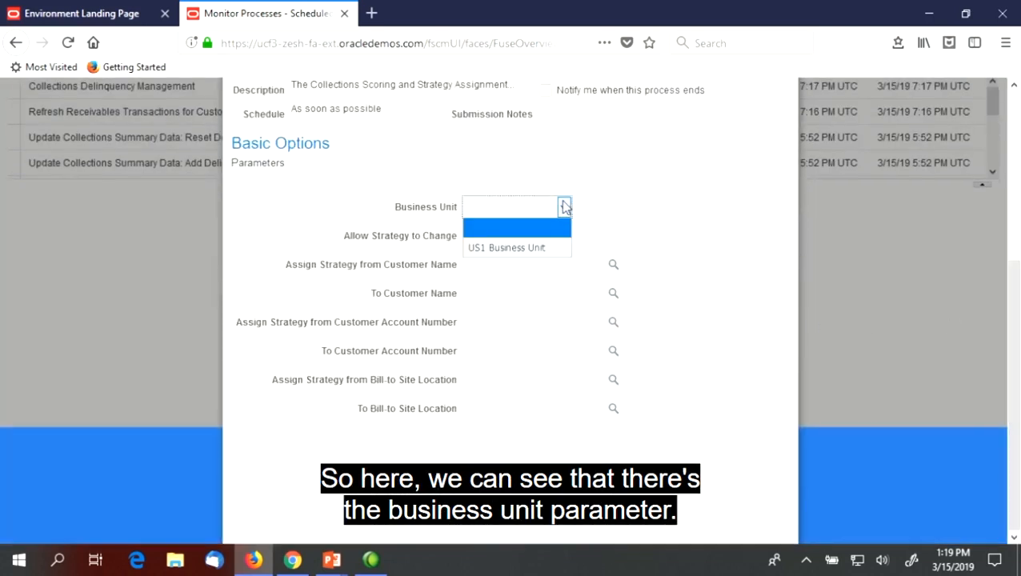
{"action": "left_click", "coordinate": [517, 249]}
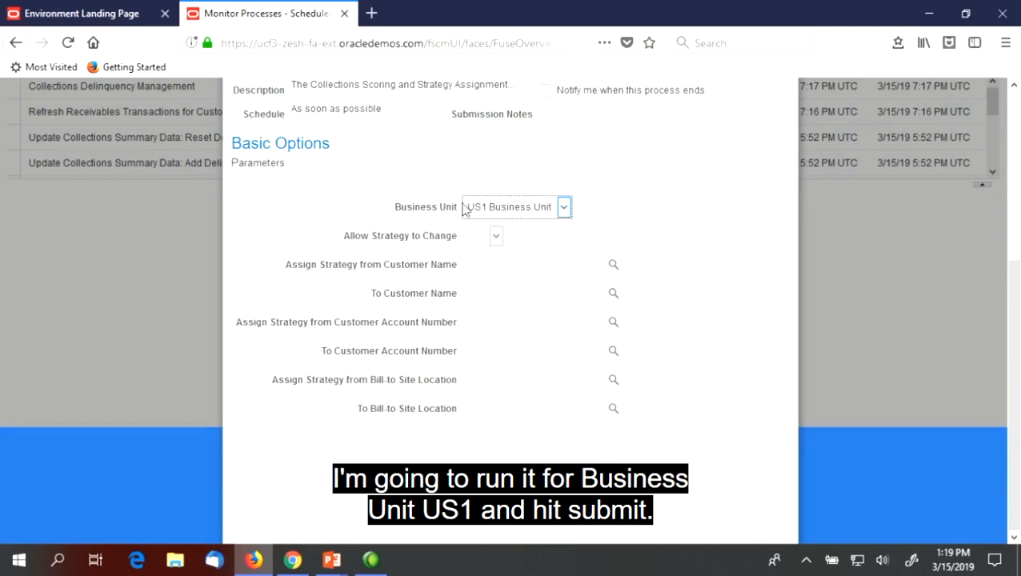
{"action": "scroll", "coordinate": [891, 286], "scroll_direction": "up", "scroll_amount": 5}
{"action": "left_click", "coordinate": [695, 212]}
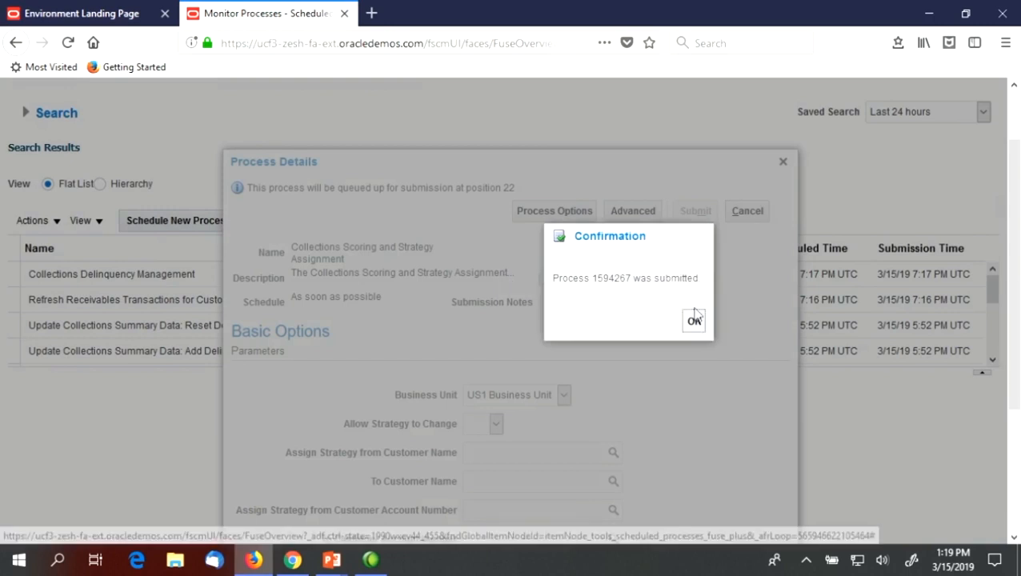
{"action": "left_click", "coordinate": [695, 321]}
{"action": "left_click", "coordinate": [604, 223]}
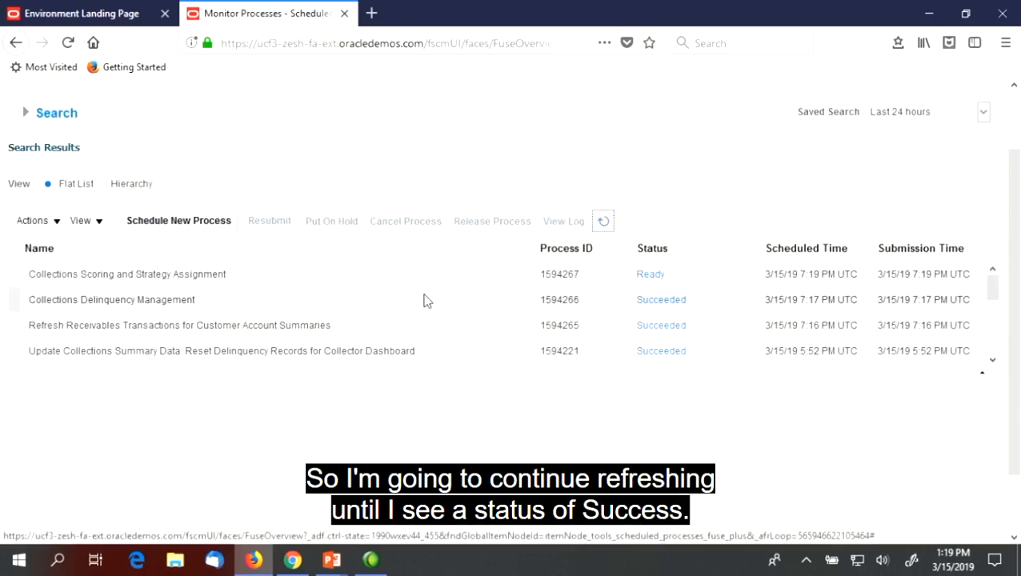
{"action": "mouse_move", "coordinate": [372, 563]}
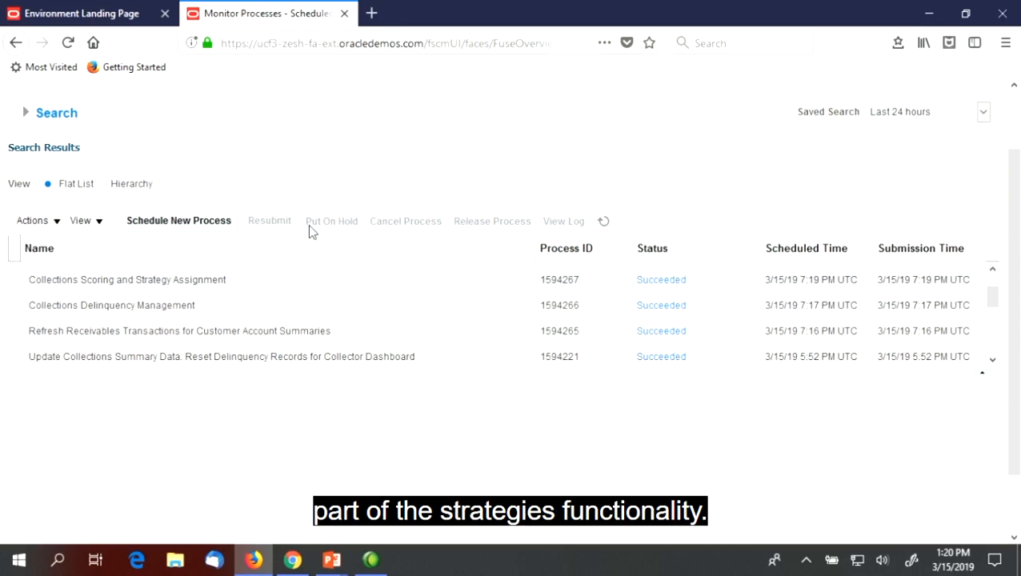
Start scheduling one more process and search the process names for "Update Collections"
{"action": "left_click", "coordinate": [201, 219]}
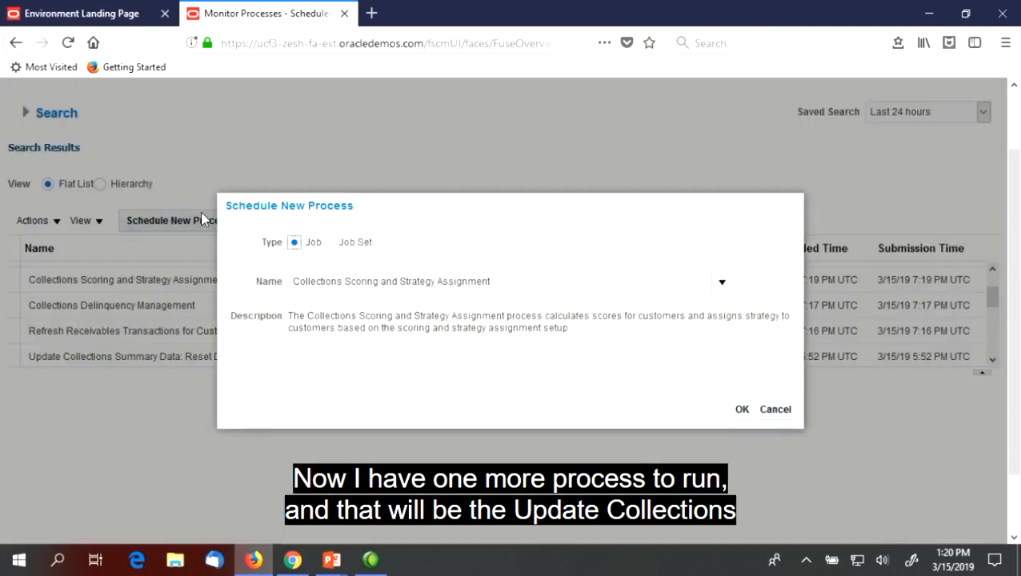
{"action": "left_click", "coordinate": [722, 284]}
{"action": "left_click_drag", "start_coordinate": [920, 341], "coordinate": [918, 539]}
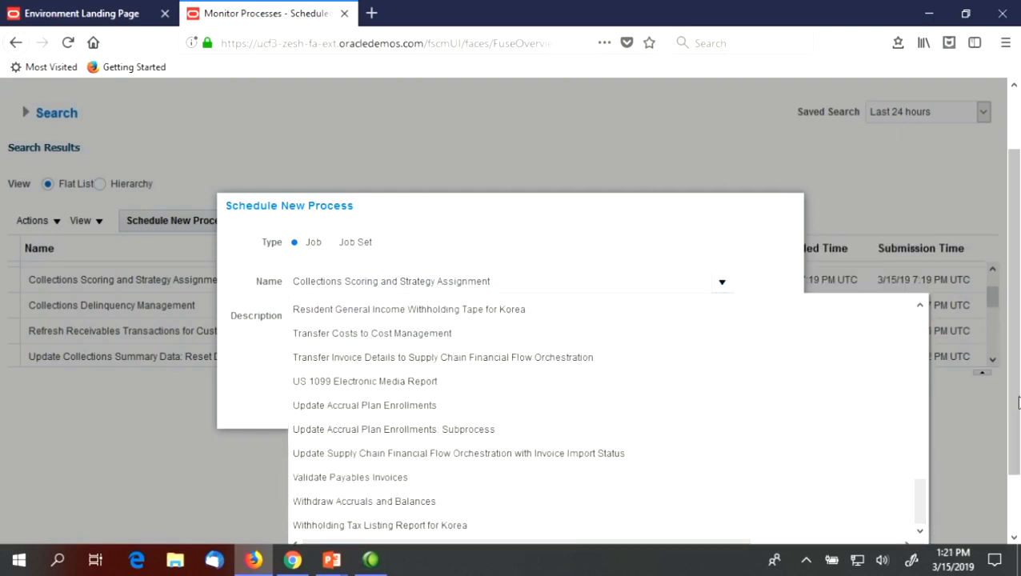
{"action": "left_click", "coordinate": [308, 490]}
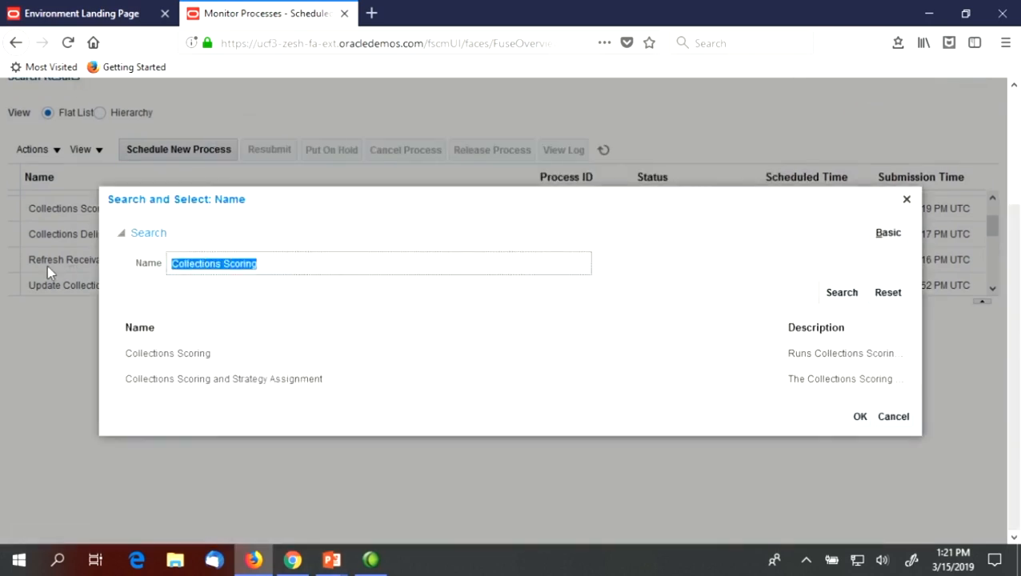
{"action": "type", "text": "Update Colle"}
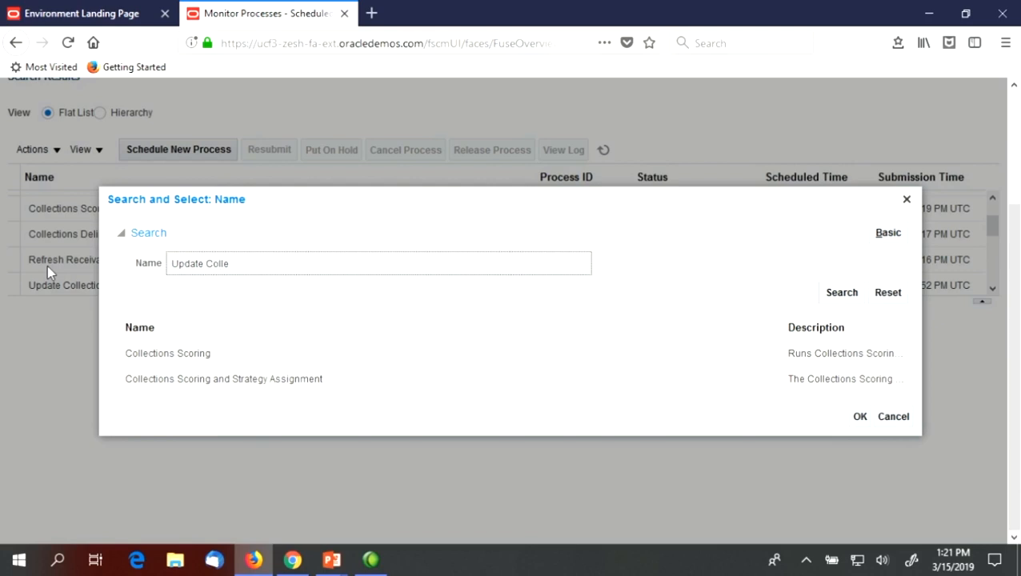
{"action": "type", "text": "ctions"}
{"action": "key", "text": "Return"}
Choose Update Collections Summary Data as the process and open its process details
{"action": "left_click", "coordinate": [317, 369]}
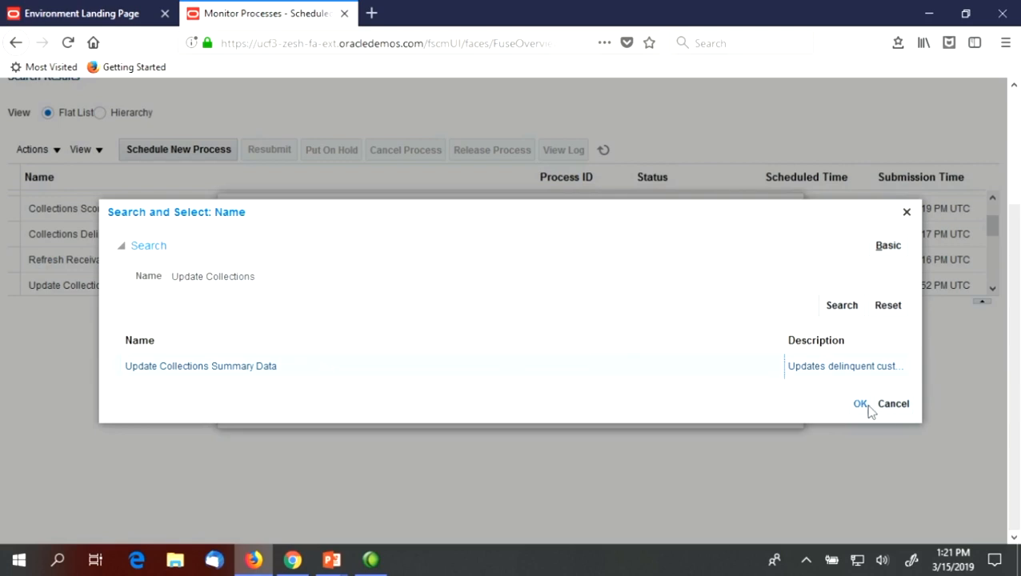
{"action": "left_click", "coordinate": [860, 404]}
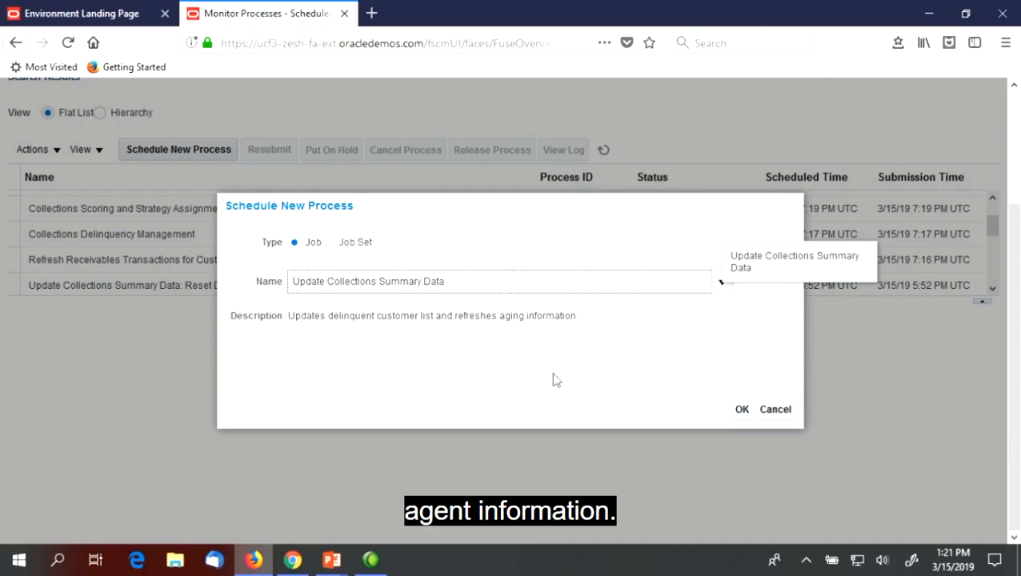
{"action": "left_click", "coordinate": [743, 410]}
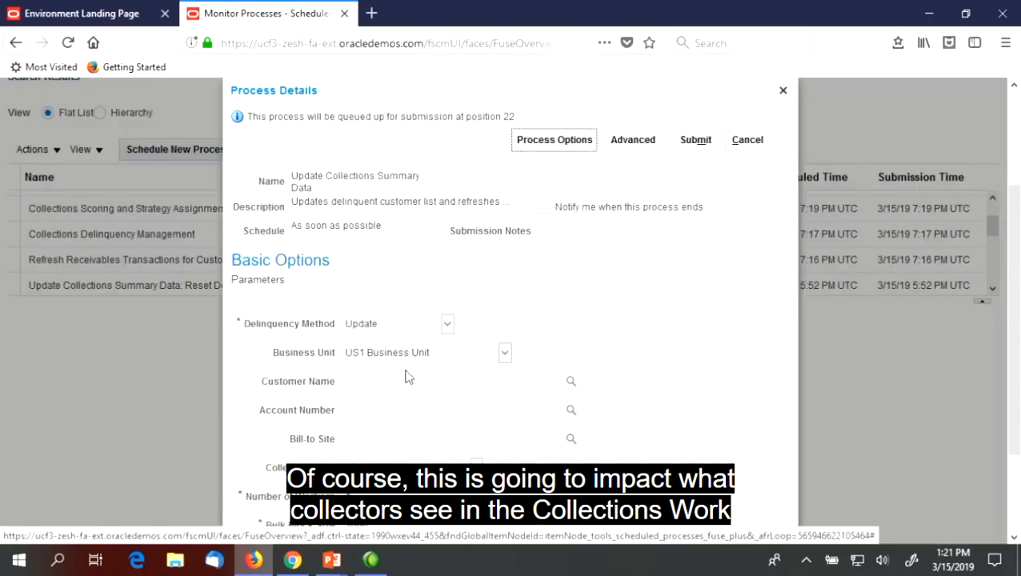
Submit the summary data update for US1 Business Unit with the Update delinquency method, refresh the process list and select the submitted process
{"action": "left_click_drag", "start_coordinate": [1012, 268], "coordinate": [1019, 346]}
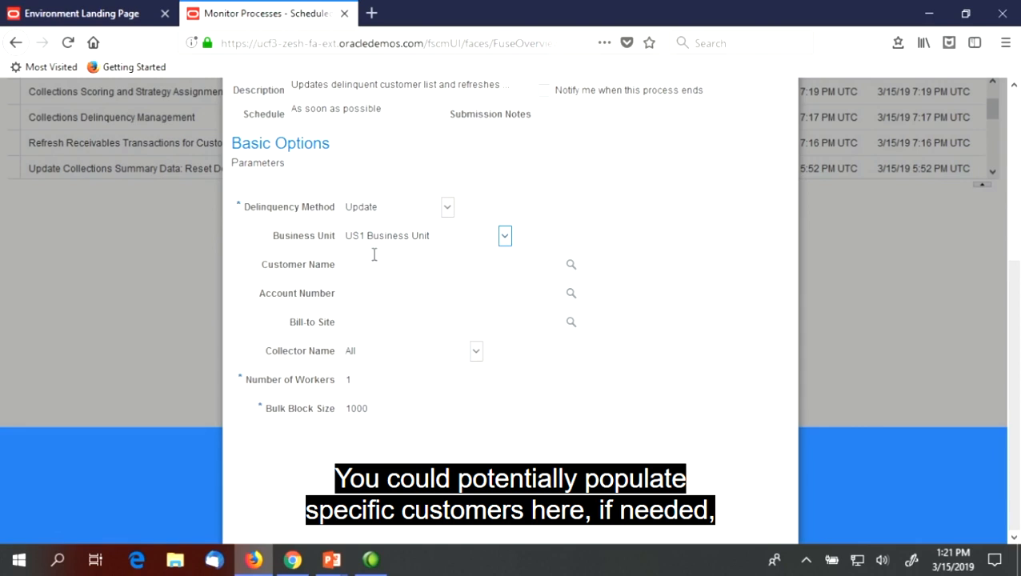
{"action": "scroll", "coordinate": [498, 264], "scroll_direction": "up", "scroll_amount": 3}
{"action": "left_click", "coordinate": [695, 206]}
{"action": "left_click", "coordinate": [693, 316]}
{"action": "left_click", "coordinate": [604, 216]}
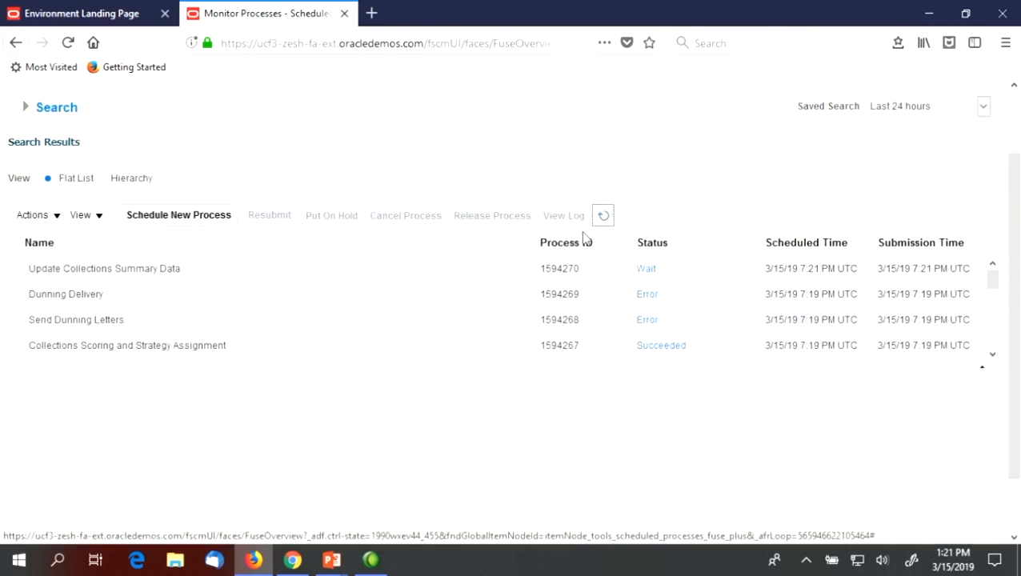
{"action": "left_click", "coordinate": [215, 267]}
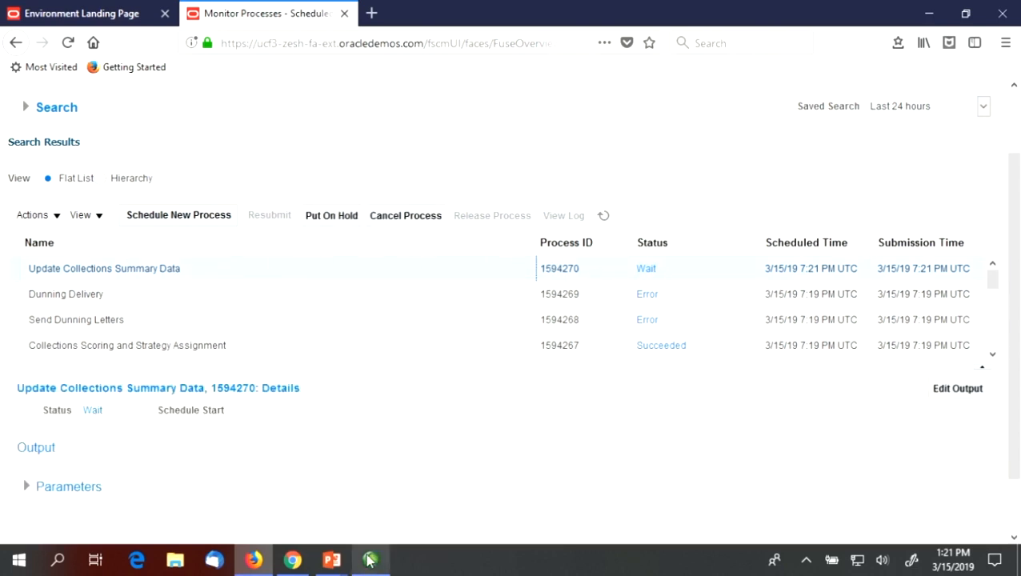
{"action": "mouse_move", "coordinate": [372, 560]}
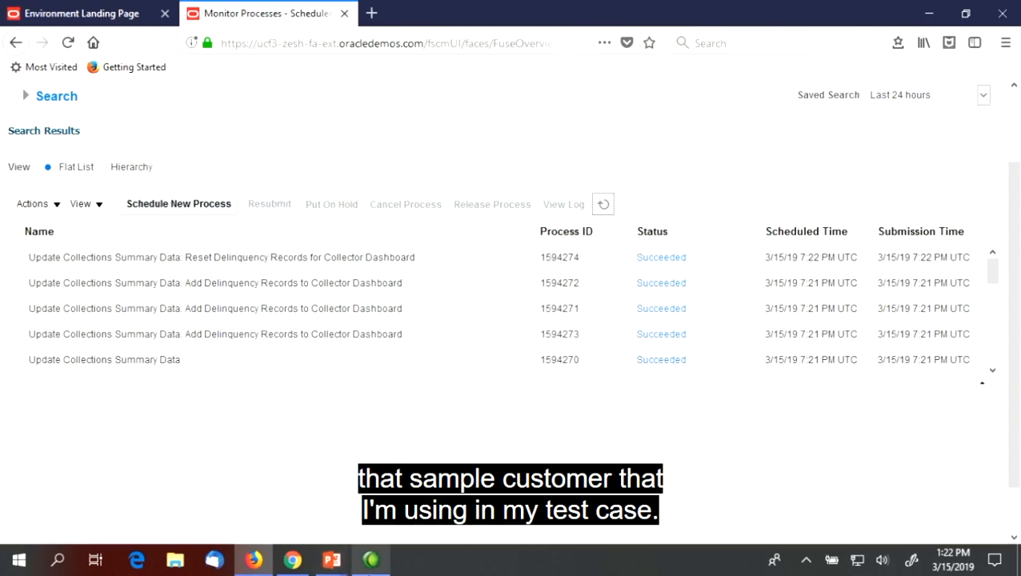
Switch to the collector's session in Chrome and reopen the Collections work area from the home page
{"action": "mouse_move", "coordinate": [293, 565]}
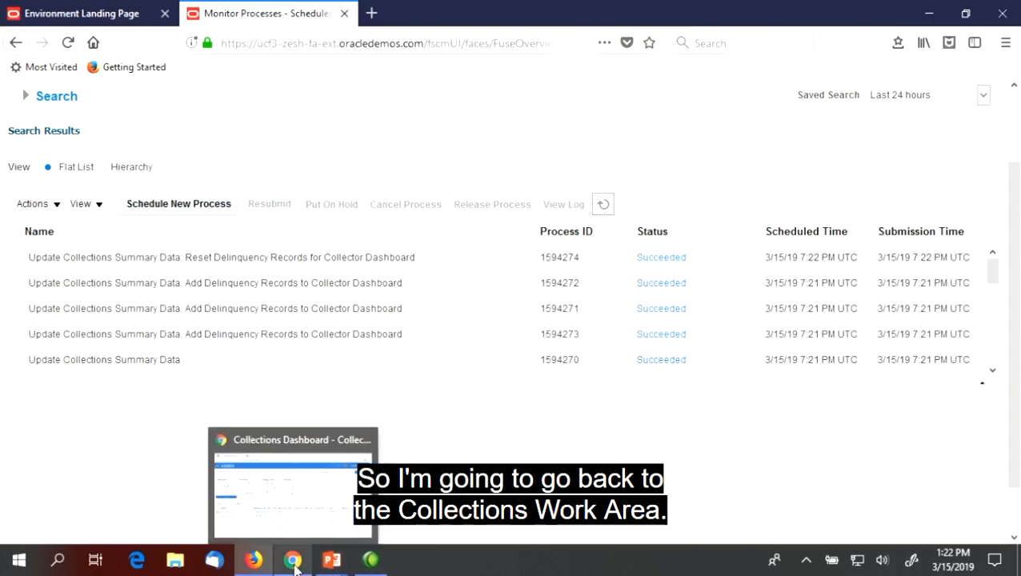
{"action": "left_click", "coordinate": [295, 436]}
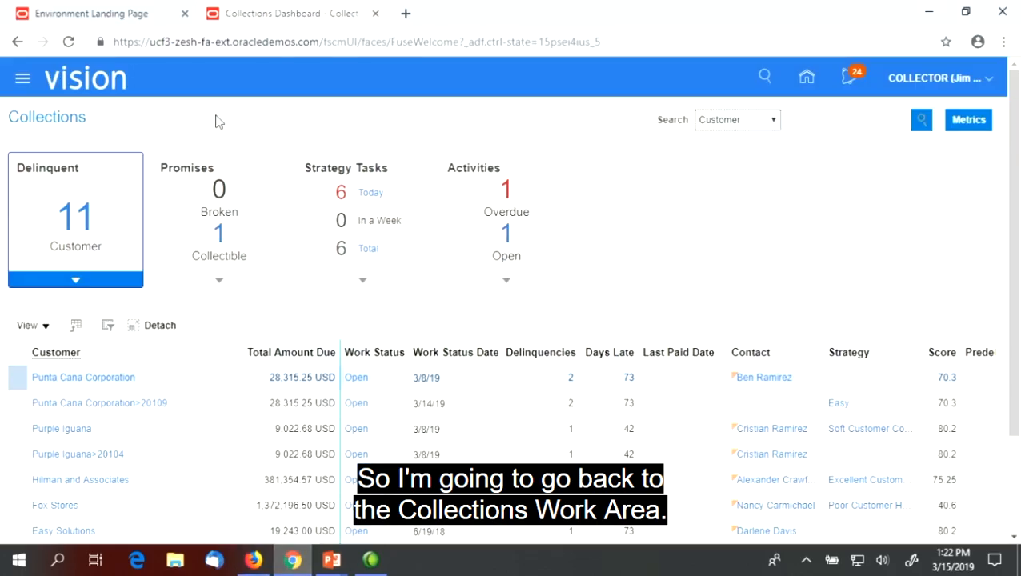
{"action": "left_click", "coordinate": [89, 90]}
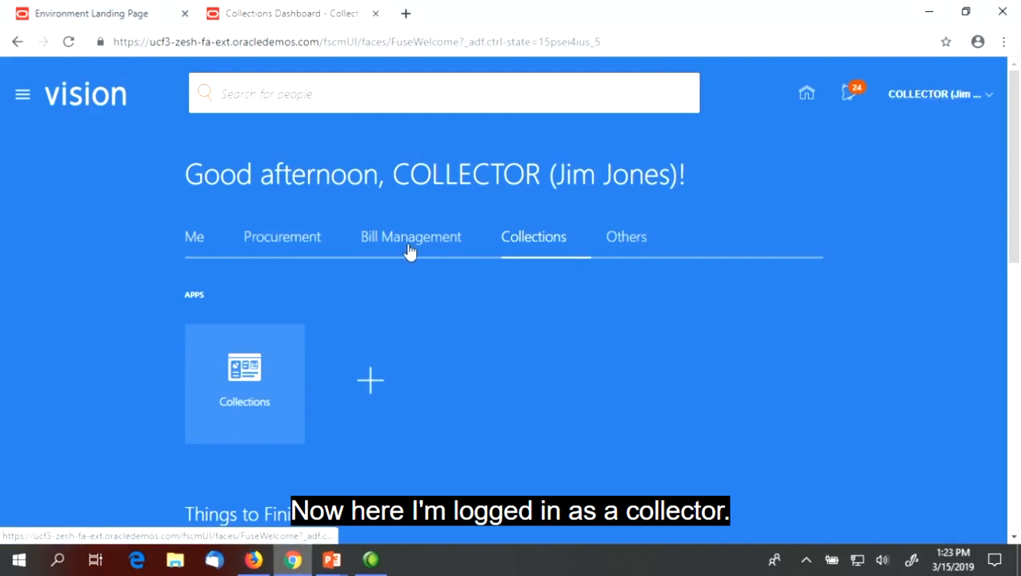
{"action": "left_click", "coordinate": [253, 376]}
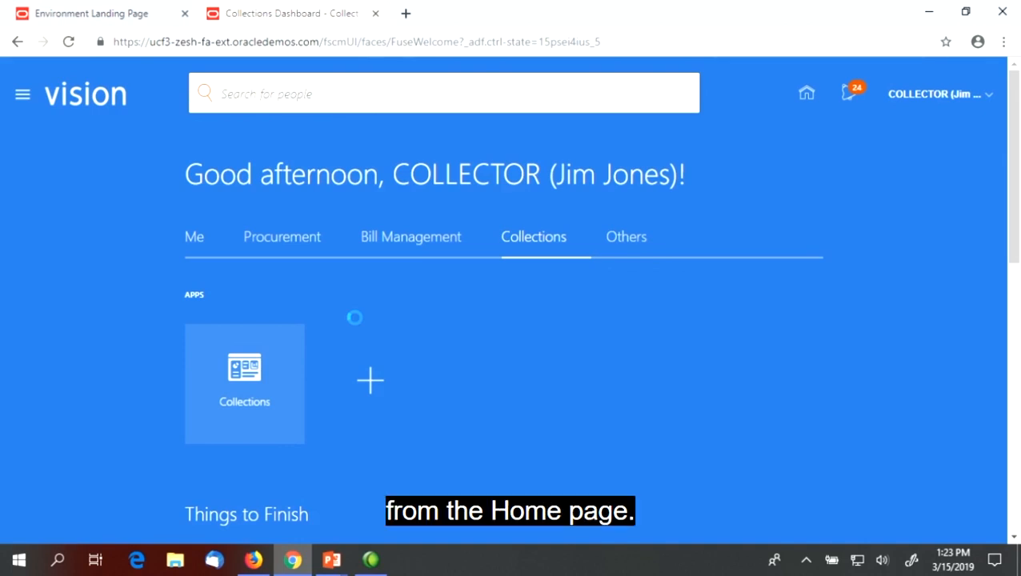
Open the Yellow Bird Corporation account from the delinquent customers and examine the strategies and task details in its profile
{"action": "scroll", "coordinate": [140, 326], "scroll_direction": "down", "scroll_amount": 3}
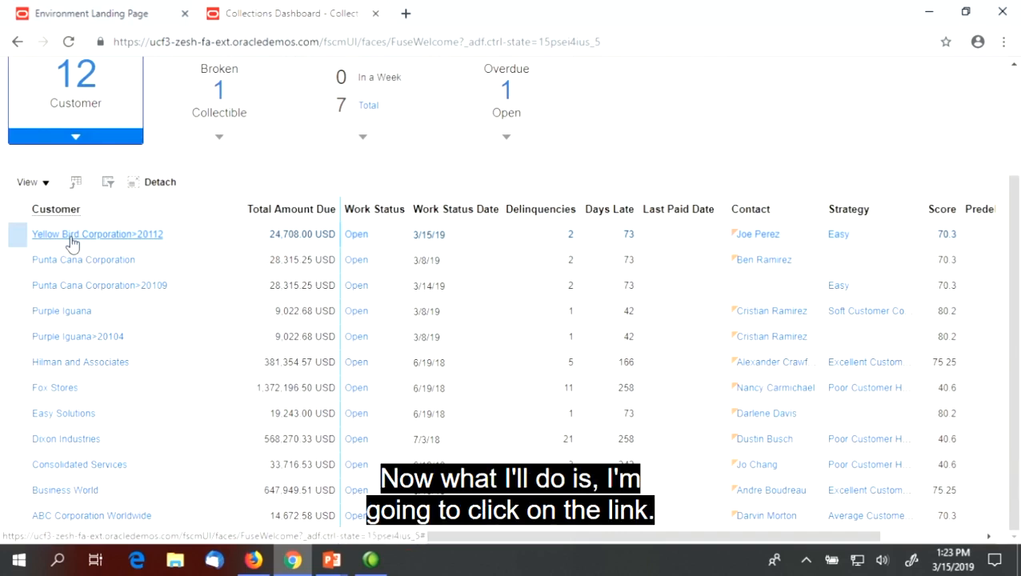
{"action": "left_click", "coordinate": [69, 238]}
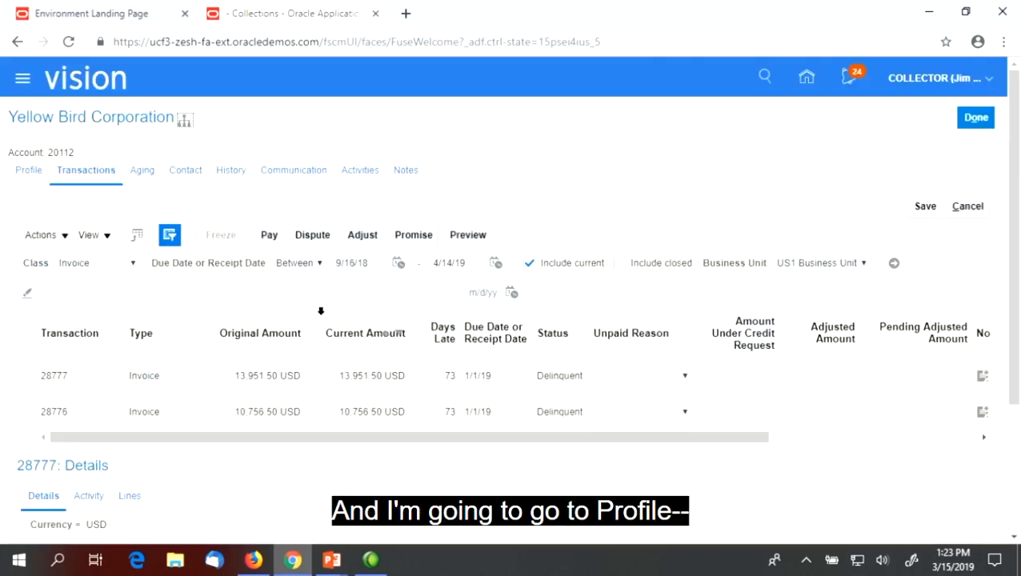
{"action": "scroll", "coordinate": [111, 233], "scroll_direction": "down", "scroll_amount": 1}
{"action": "scroll", "coordinate": [111, 232], "scroll_direction": "up", "scroll_amount": 1}
{"action": "left_click", "coordinate": [29, 170]}
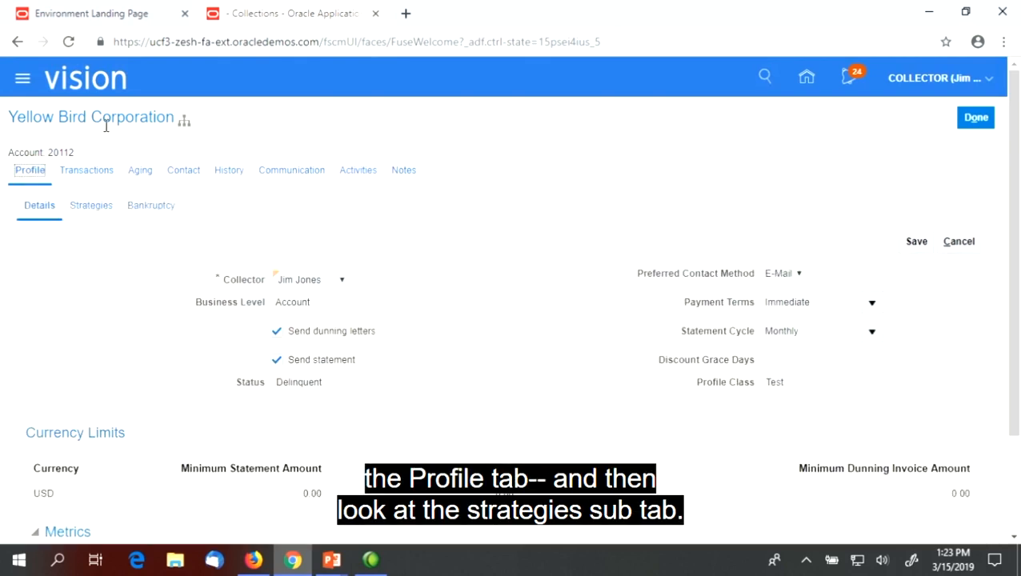
{"action": "left_click", "coordinate": [86, 210]}
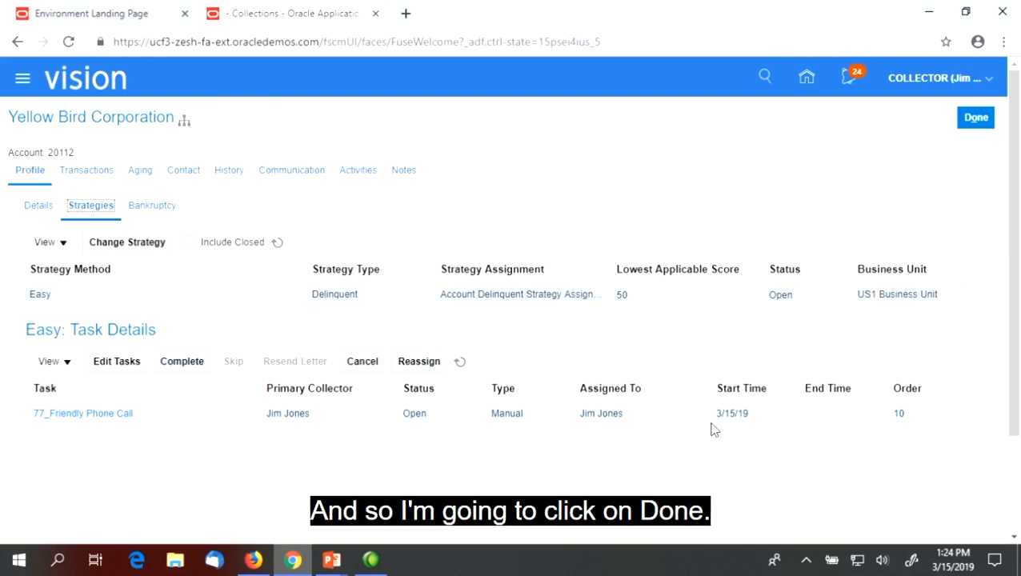
Close the Yellow Bird Corporation record to return to the Collections dashboard, and switch back to the PowerPoint presentation
{"action": "left_click", "coordinate": [976, 121]}
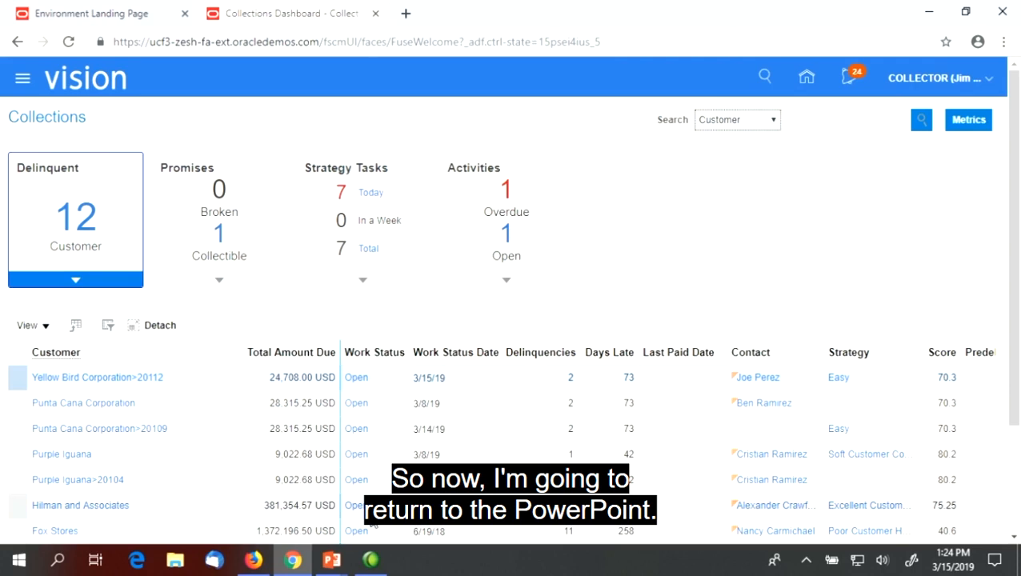
{"action": "key", "text": "alt+Tab"}
{"action": "key", "text": "alt+Tab"}
{"action": "key", "text": "alt+Tab"}
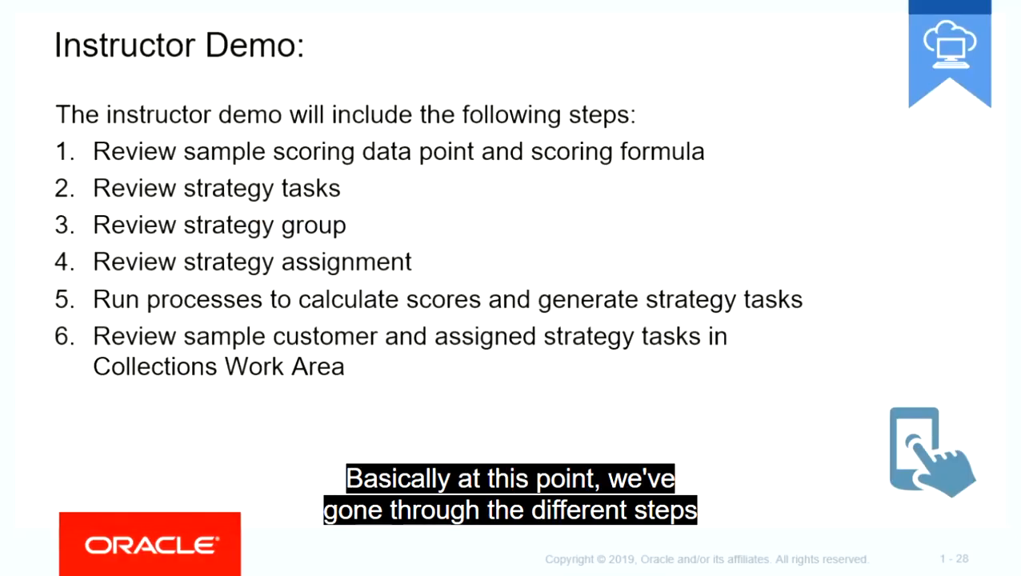